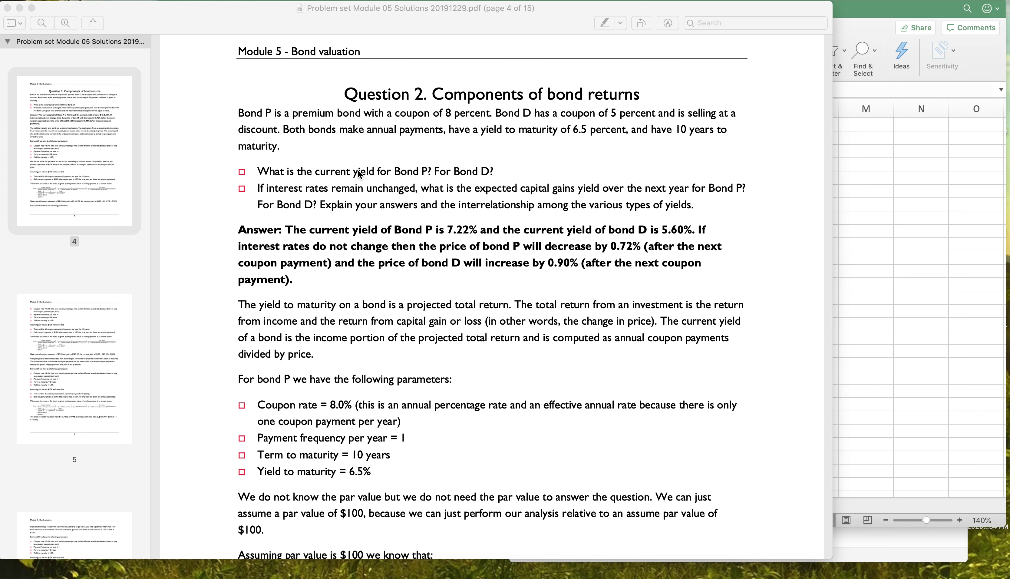
- Head columns C and E 'Bond P' and 'Bond D' in row 3 and narrow column D into a spacer
click(878, 209)
click(306, 150)
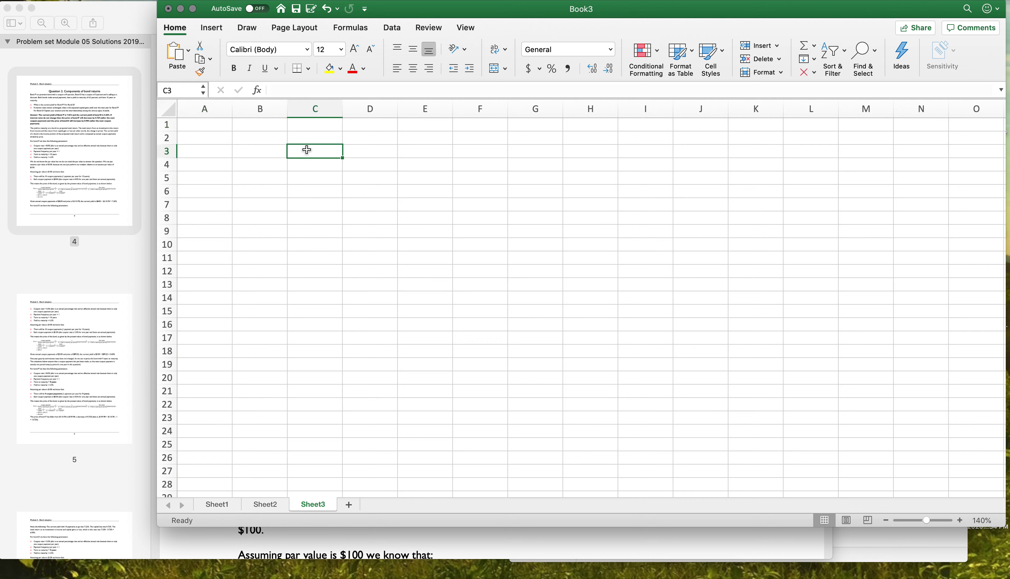
text(Bond)
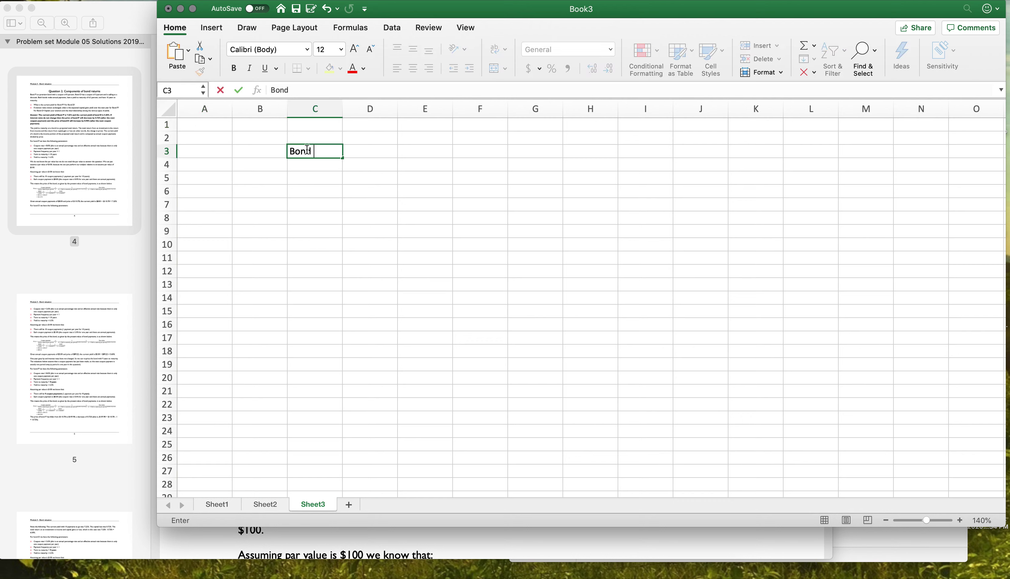
text( P)
key(Tab)
key(Tab)
text(Bond D)
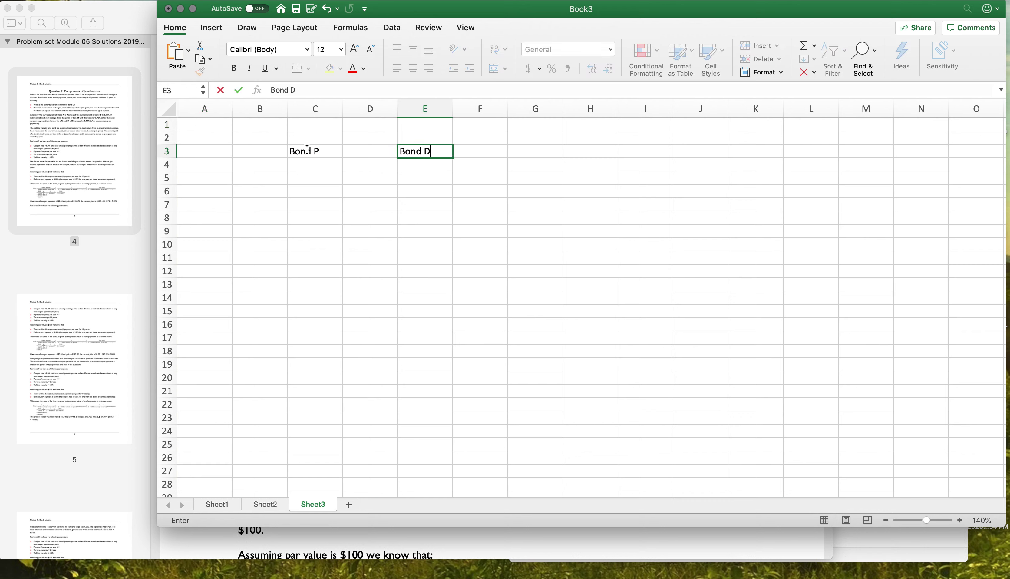
key(Return)
drag(397, 109, 351, 109)
- Label rows B4:B6 'Coupon Rate', 'Coupon' and 'Years to Maturity', and widen column B to fit
click(259, 161)
text(C)
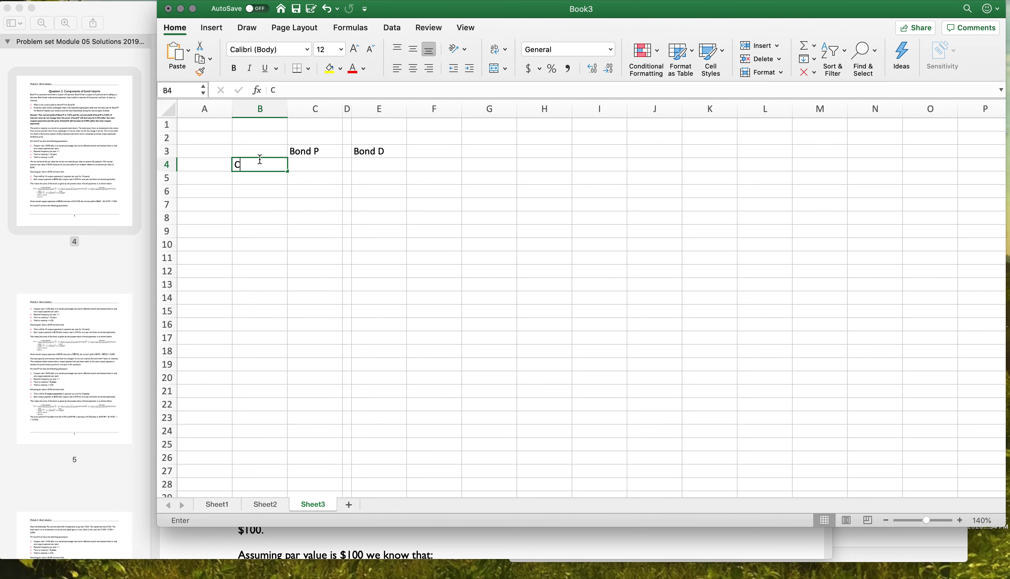
text(oupon)
key(Return)
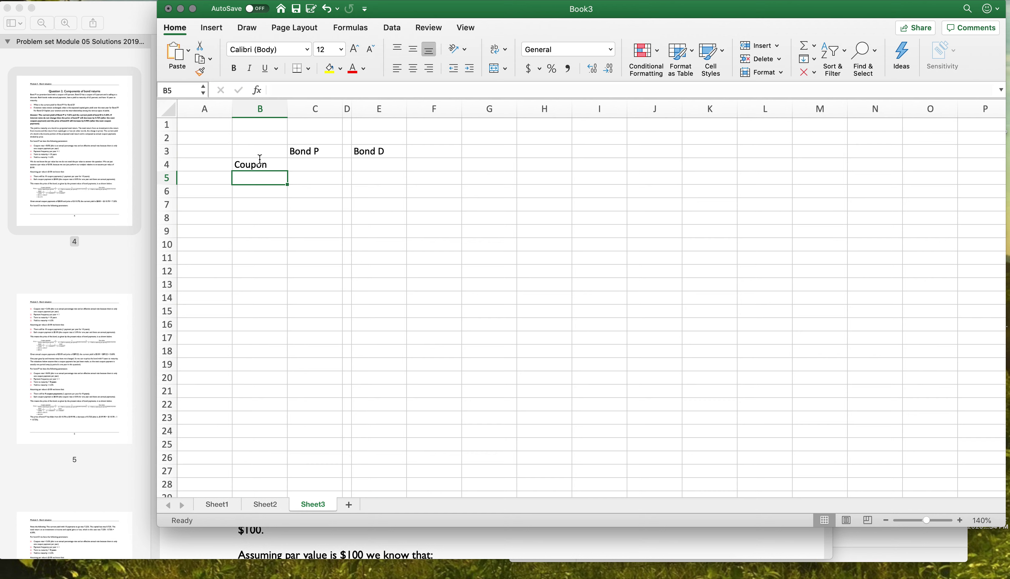
click(260, 159)
text(Coupon Rate)
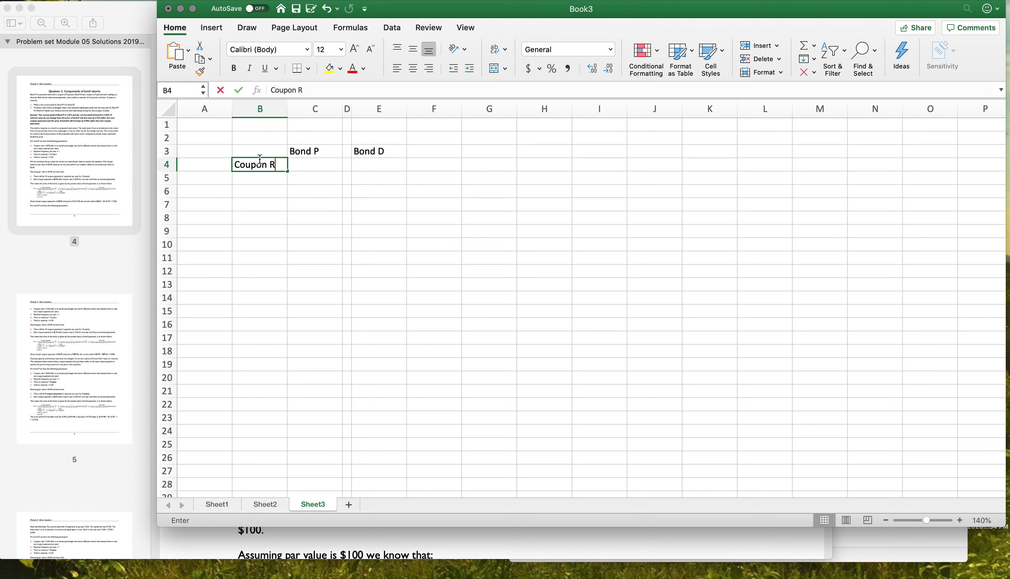
key(Return)
text(Coupon)
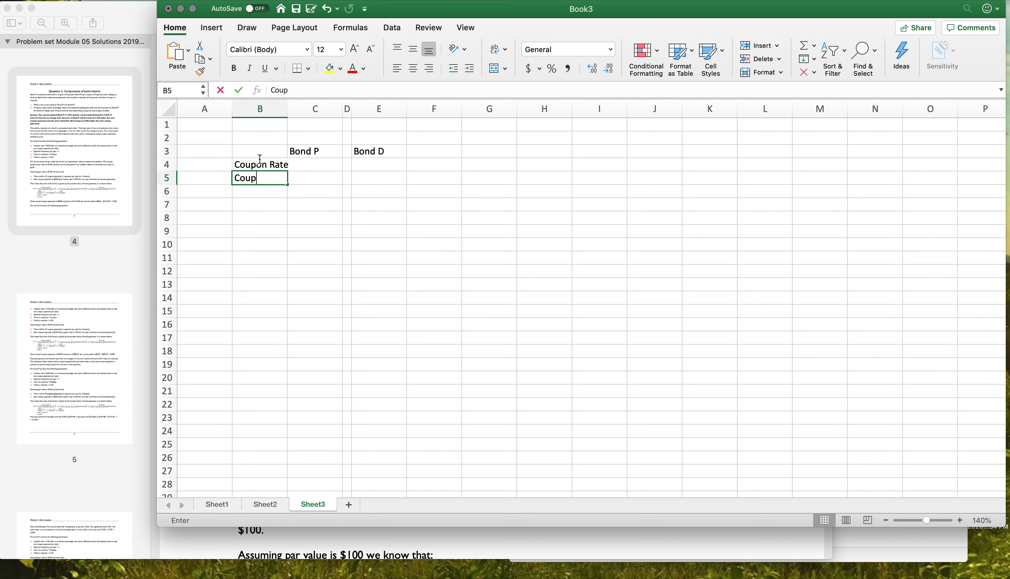
key(Return)
text(Years to Matu)
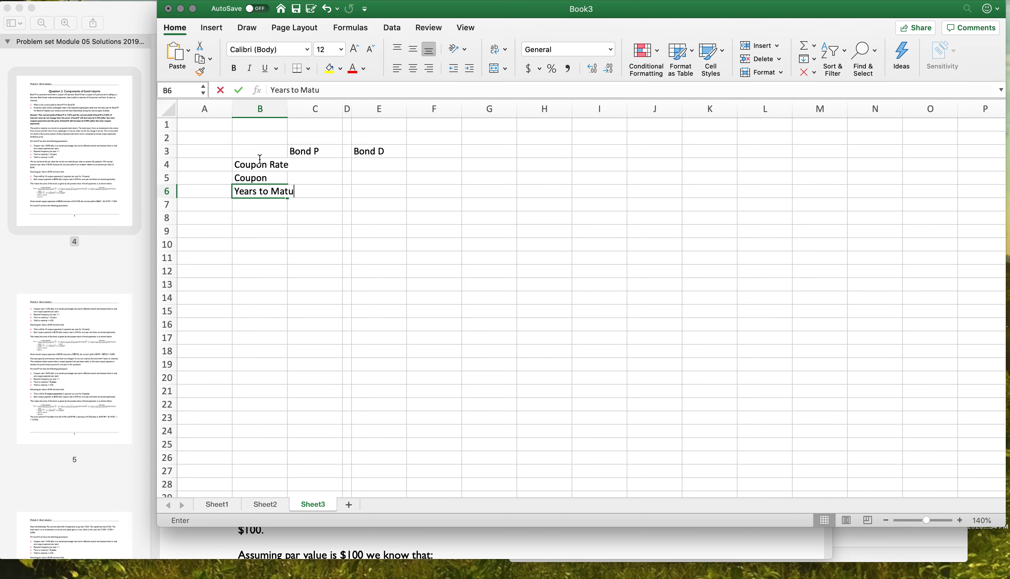
text(rity)
key(Return)
drag(287, 109, 313, 109)
- Add the 'Face Value' label in cell B1
click(281, 125)
text(Face)
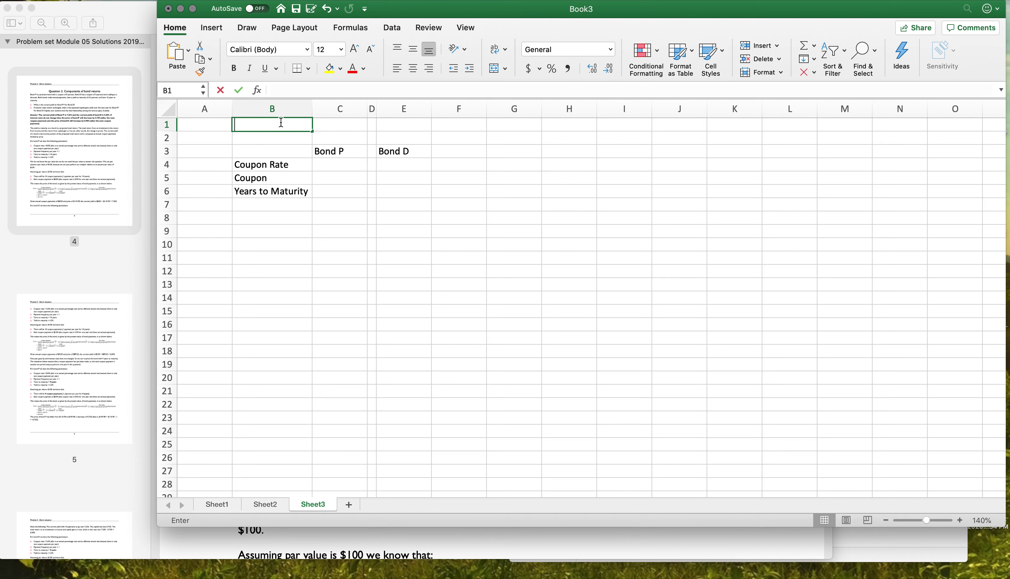
text( Value)
key(Return)
key(Up)
key(Right)
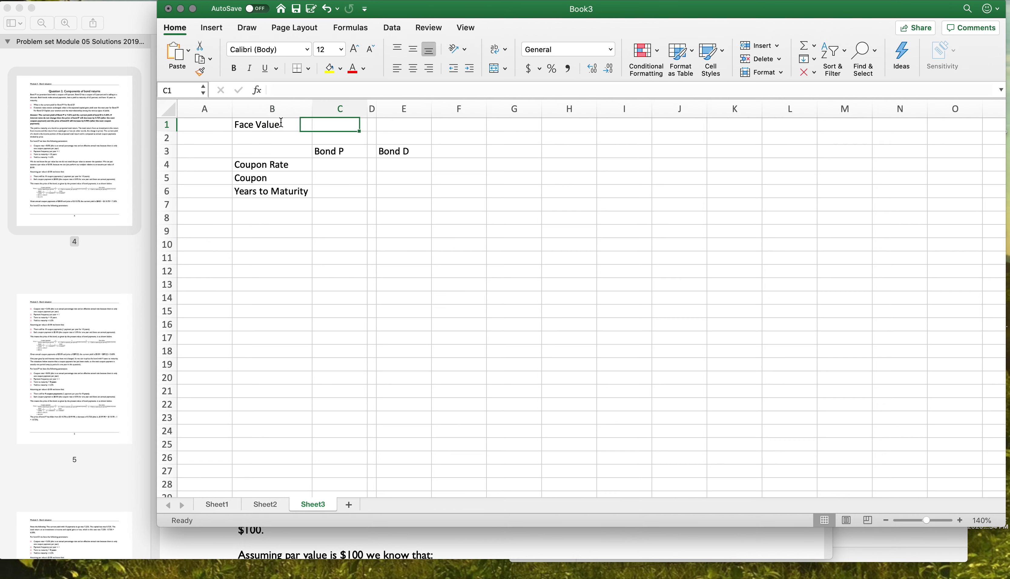
- Enter Bond P's 8% coupon rate in C4, checking the figure in the problem PDF
click(318, 169)
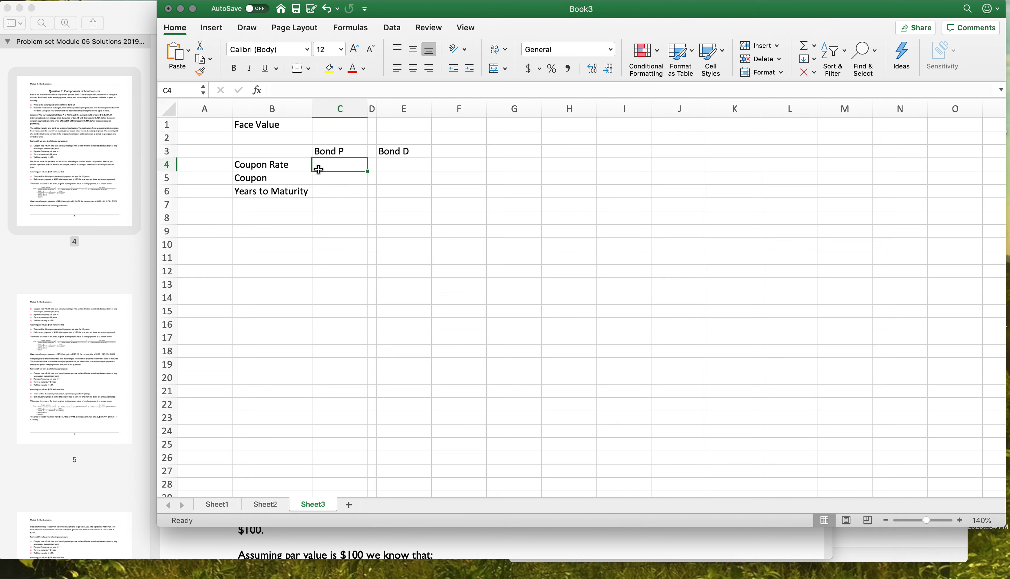
click(118, 271)
click(960, 239)
text(8%)
key(Tab)
key(Tab)
- Enter Bond D's 5% coupon rate in E4 and a $100 face value for both bonds in C1 and E1
click(129, 273)
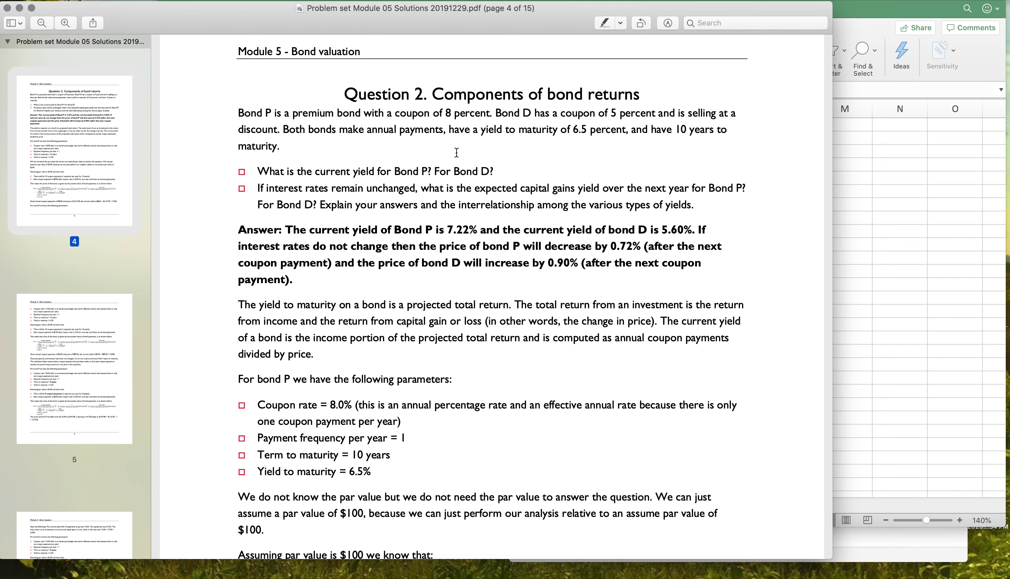
click(838, 188)
text(5%)
key(Return)
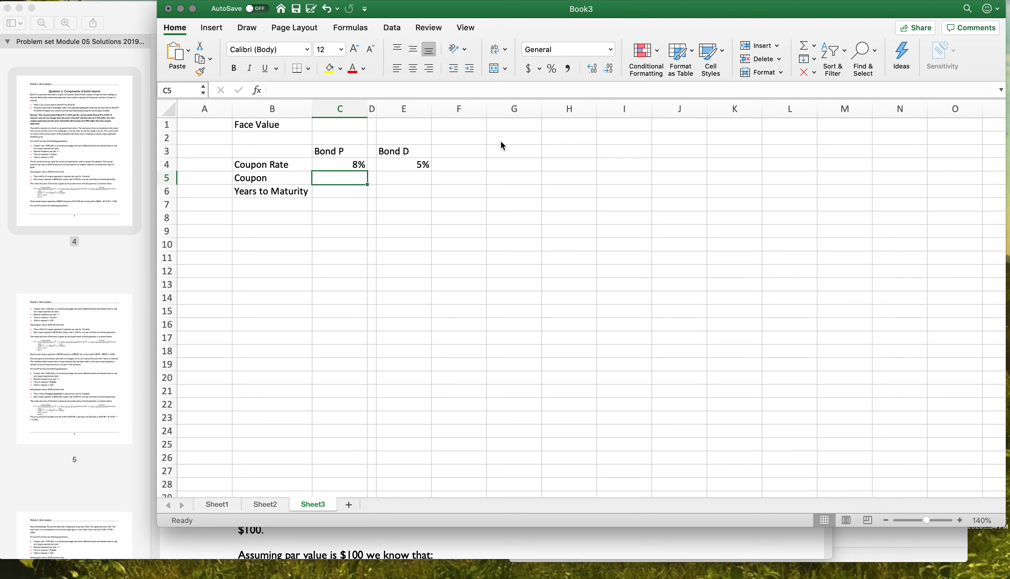
key(Up)
key(Up)
key(Up)
key(Up)
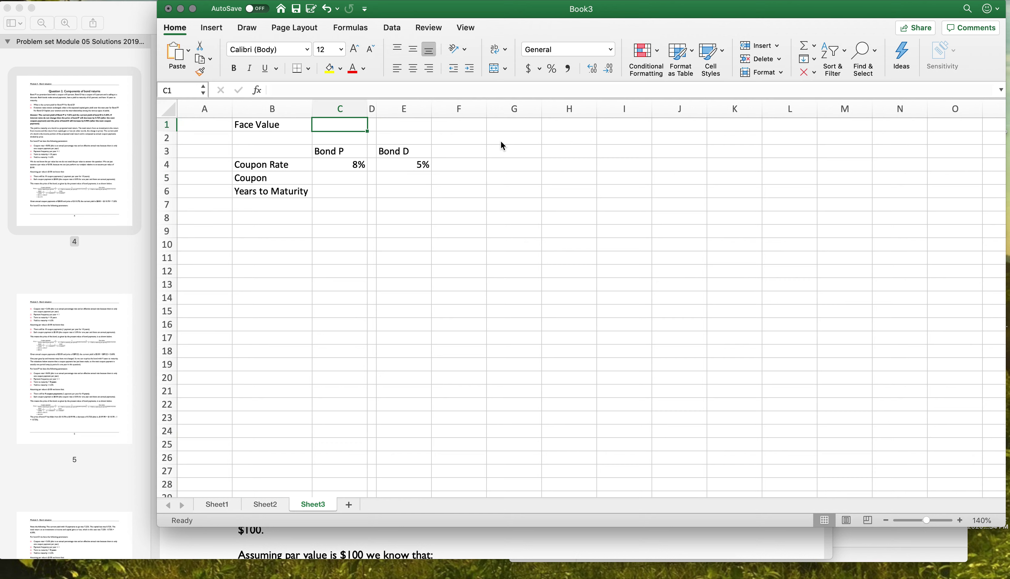
text($100)
key(Tab)
key(Tab)
text($)
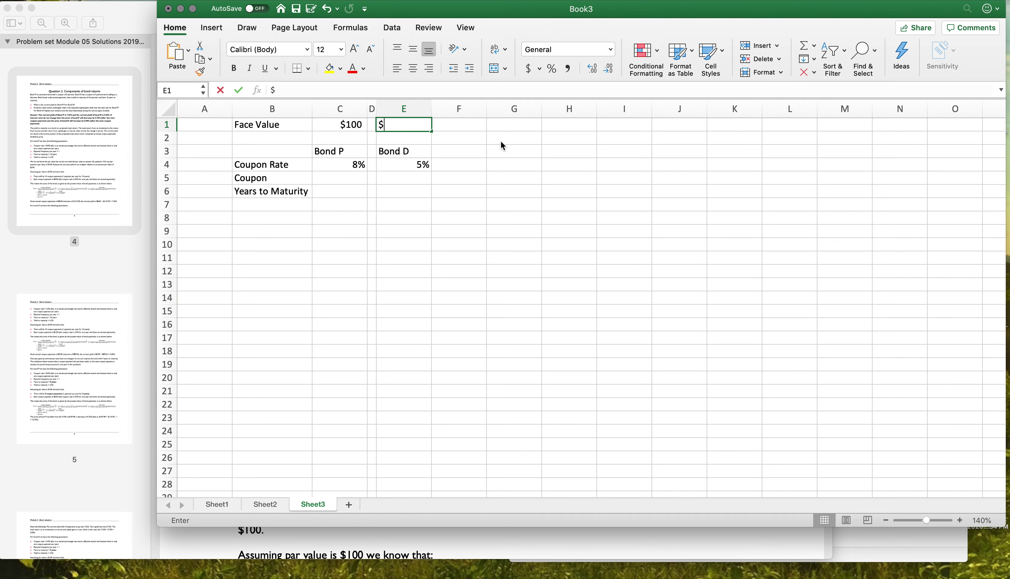
text(100)
key(Return)
- Calculate the coupons with =C4*C1 in C5, copied to E5, showing $8.00 and $5.00
key(Up)
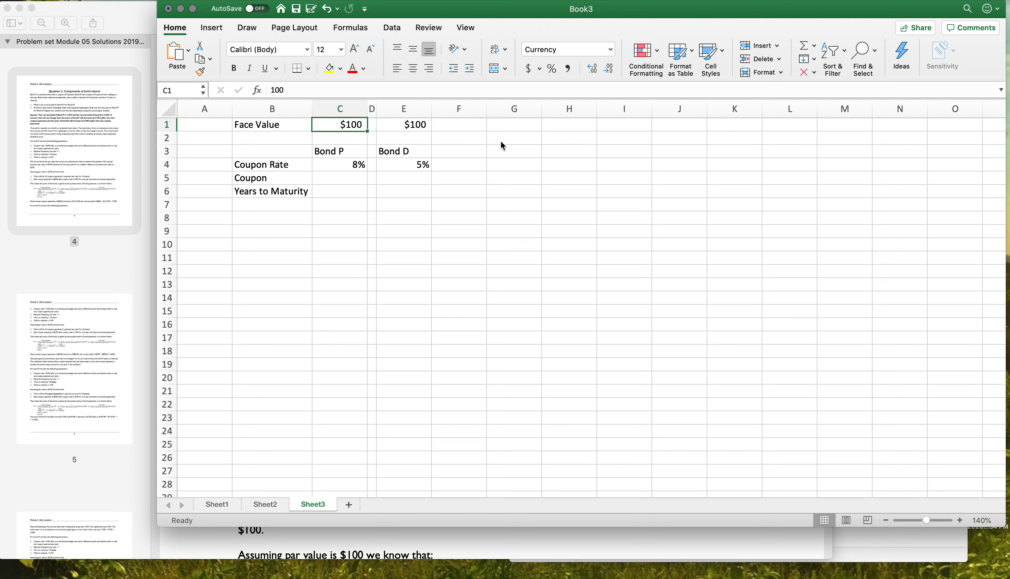
key(Down)
key(Down)
key(Down)
key(Down)
text(=)
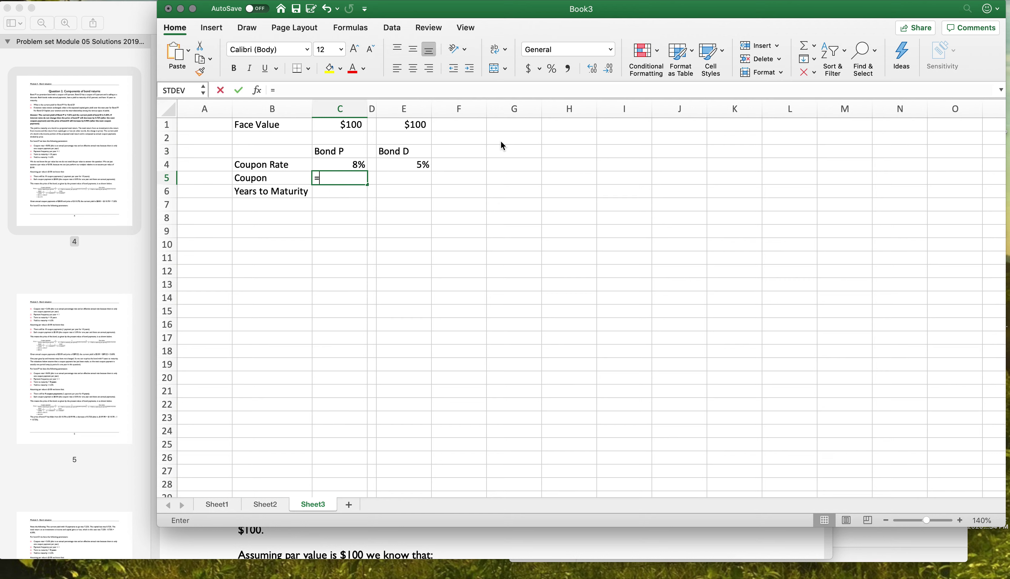
key(Up)
text(*)
key(Up)
key(Up)
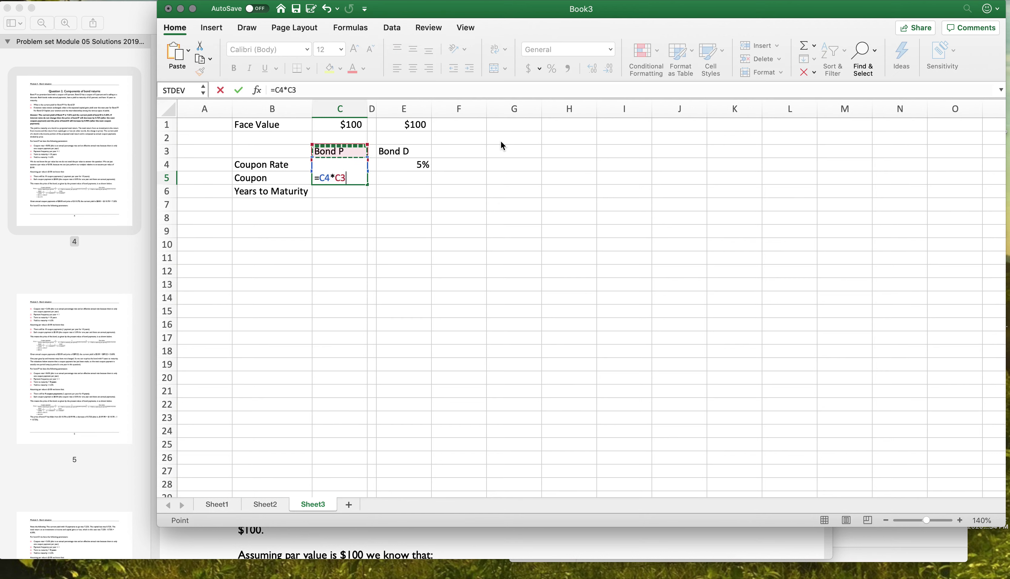
key(Up)
key(Up)
key(Return)
key(Up)
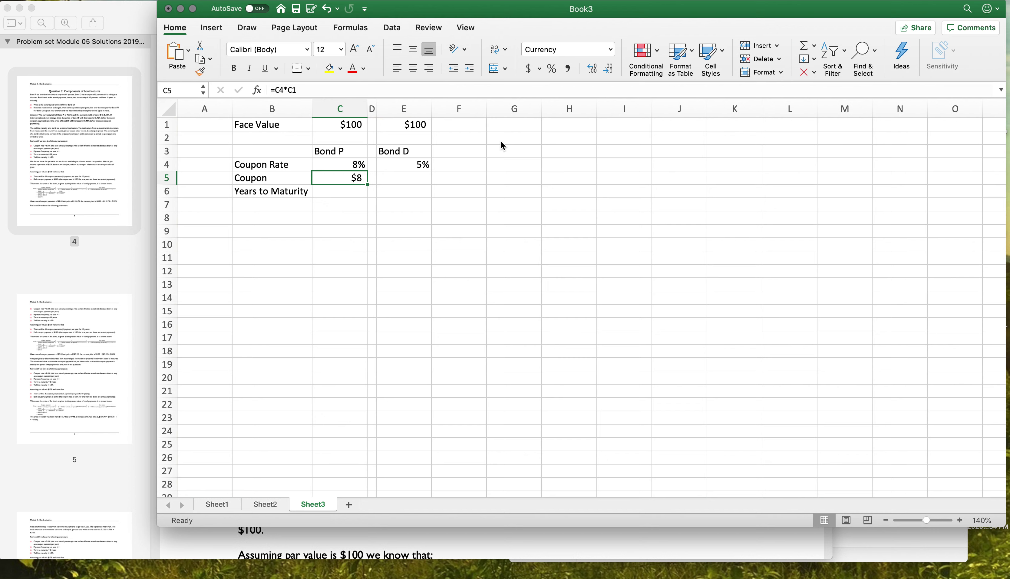
key(super+c)
key(Right)
key(Right)
key(super+v)
key(Left)
key(Left)
key(shift+Right)
key(shift+Right)
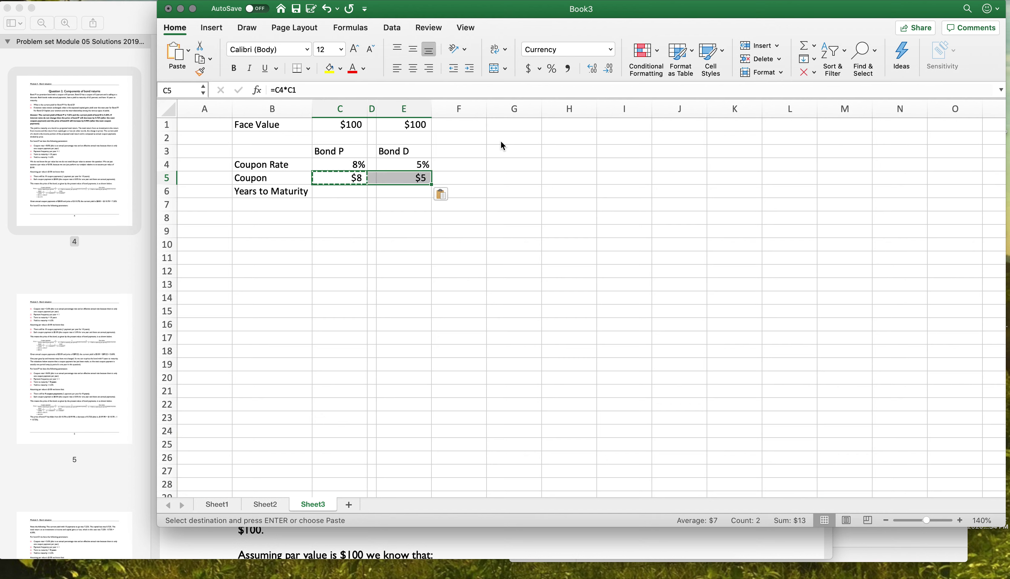
click(592, 68)
click(592, 69)
- Enter 10 years to maturity for both bonds in C6 and E6
click(332, 191)
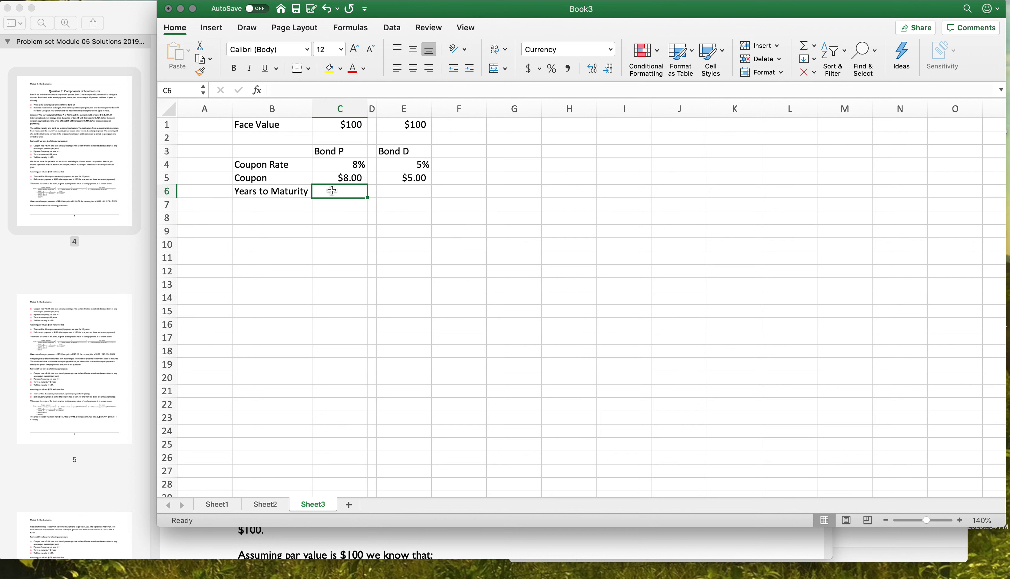
text(10)
key(Tab)
text(1)
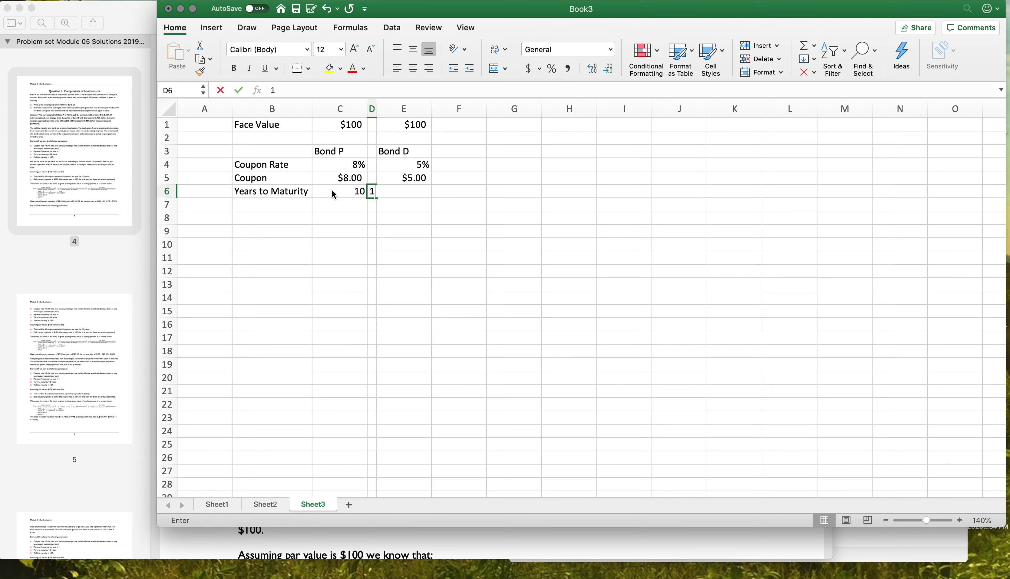
key(Escape)
key(Tab)
text(10)
key(Return)
key(Left)
key(Left)
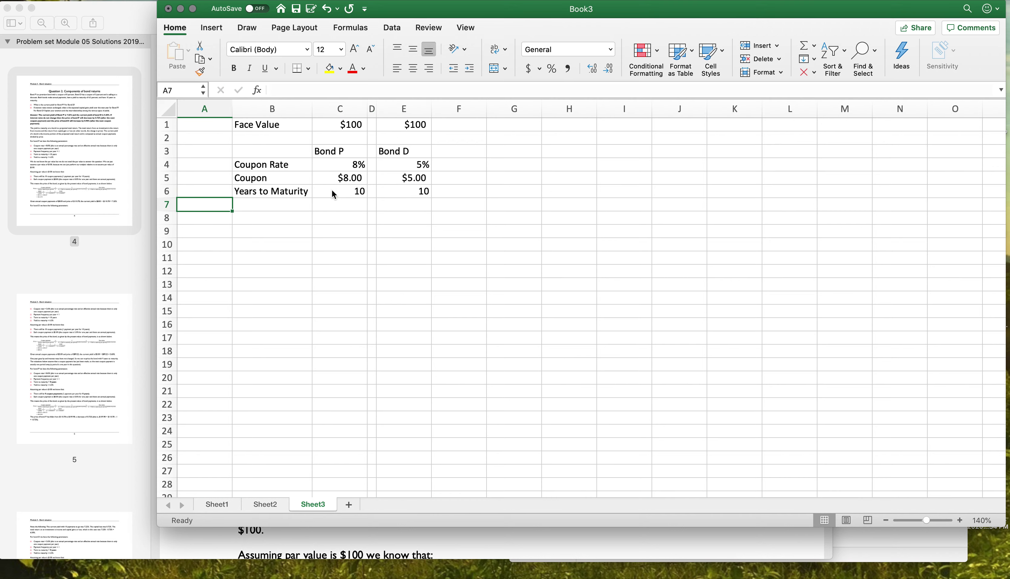
key(Right)
- Add a 'YTM' row with 6.50% for Bond P, copied to Bond D in E7
click(142, 272)
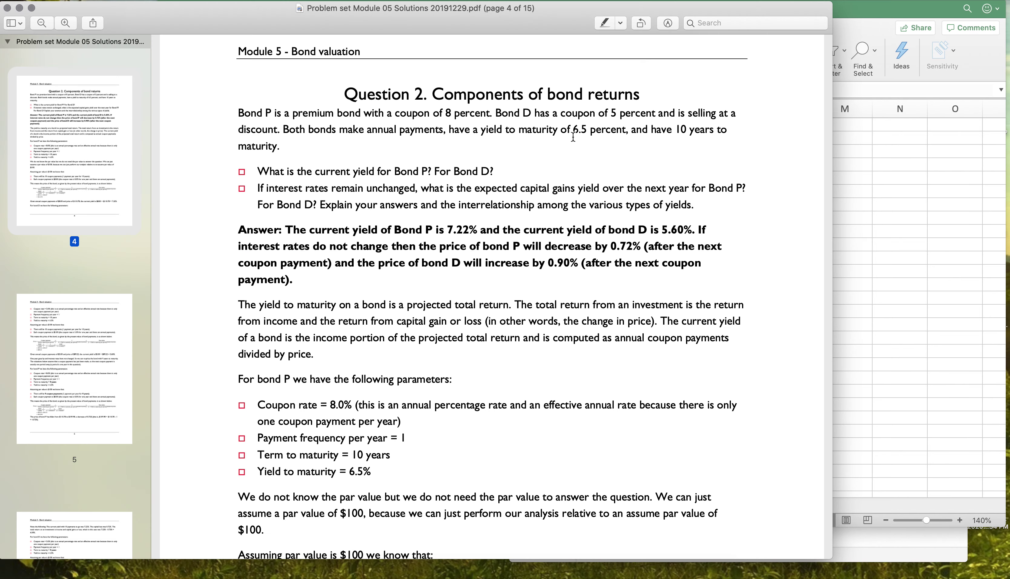
click(912, 230)
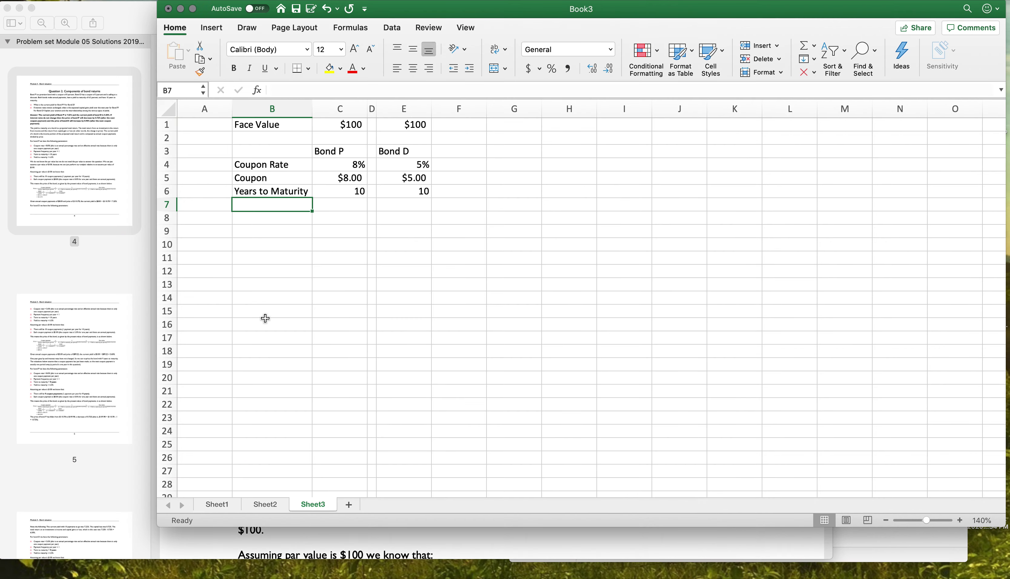
text(YTM)
key(Tab)
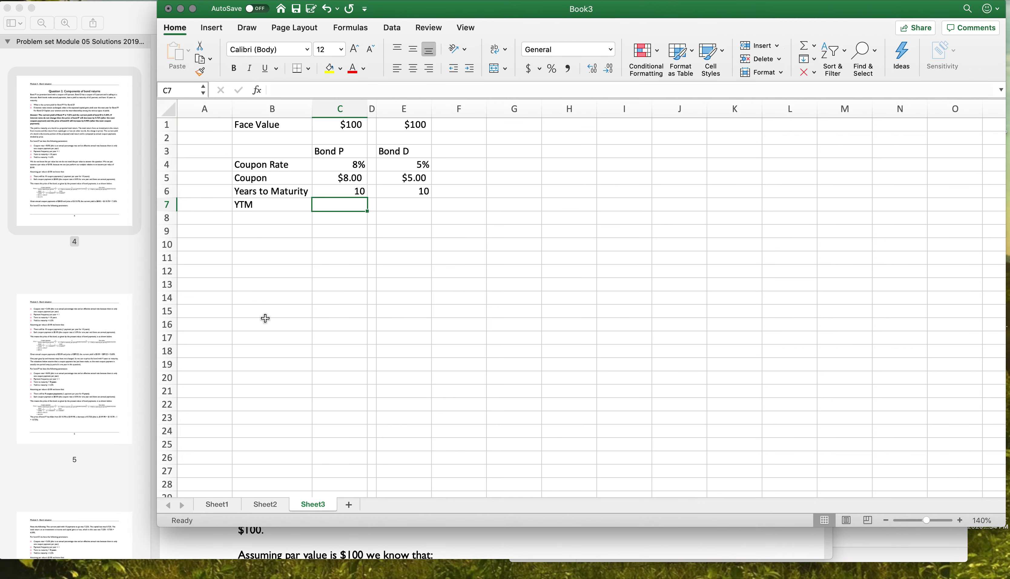
text(6.5%)
key(Return)
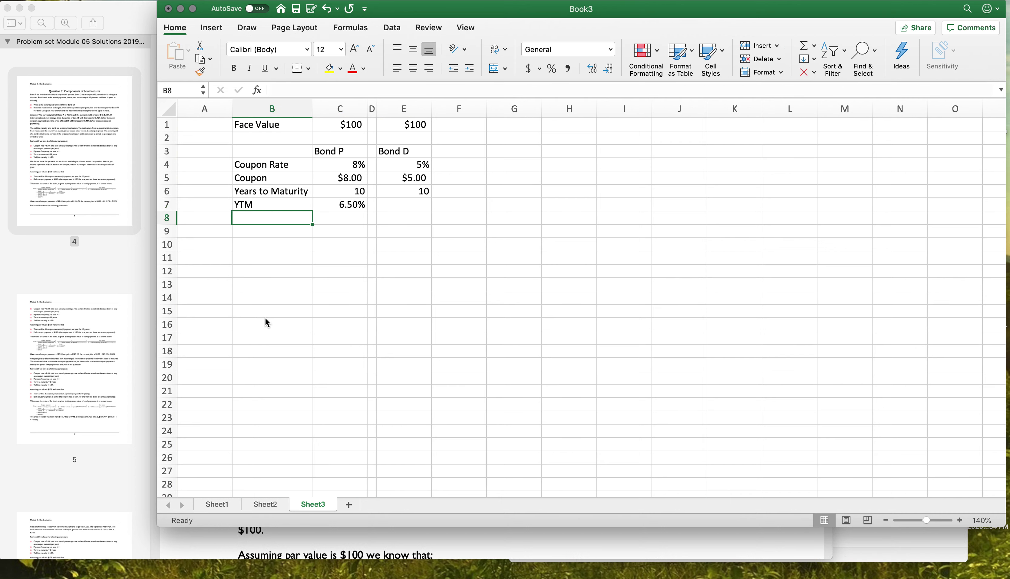
key(Up)
key(Right)
key(super+c)
key(Right)
key(Right)
key(super+v)
key(Down)
key(Left)
key(Left)
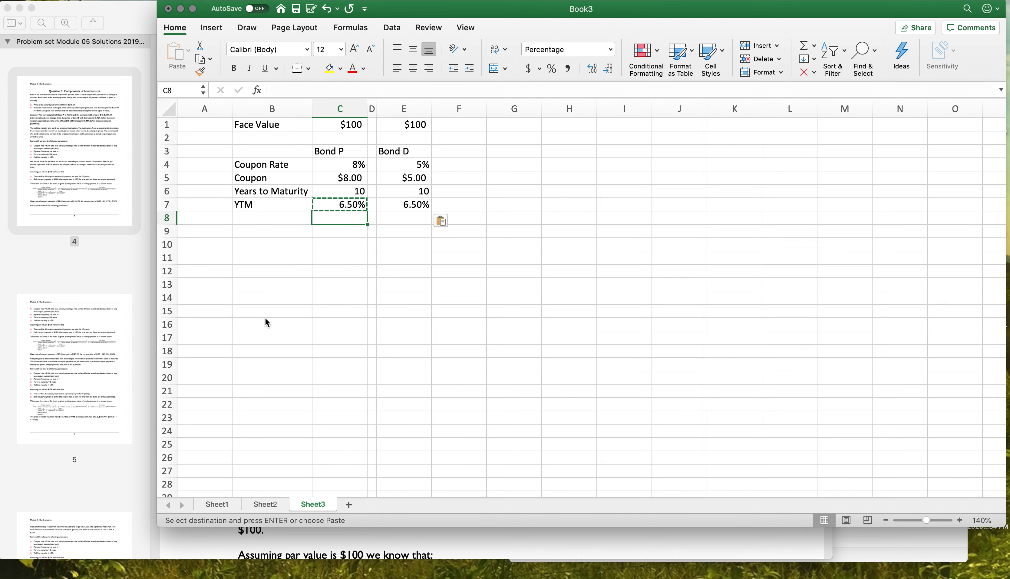
key(Down)
key(Left)
key(Escape)
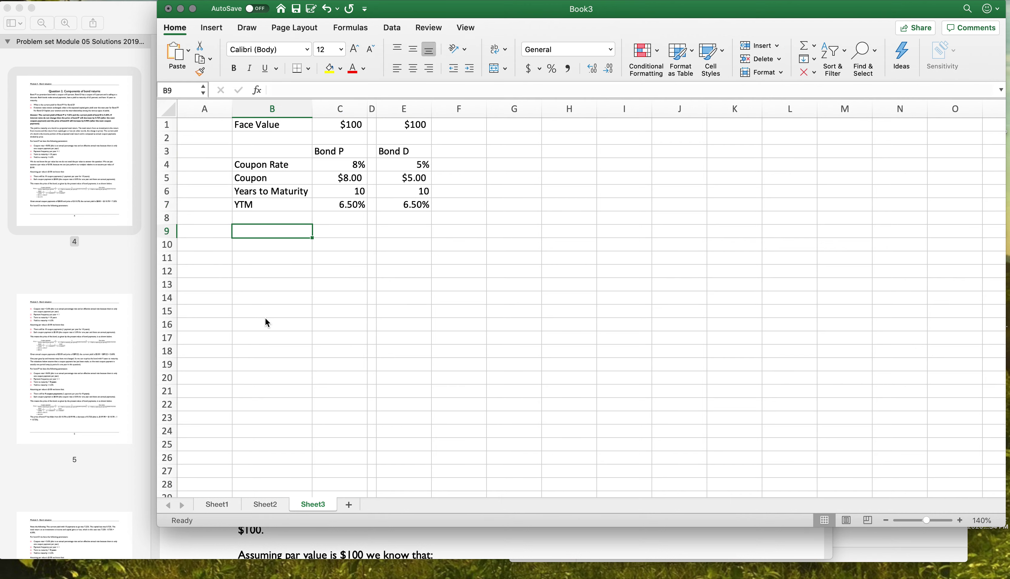
- Give the 8% and 5% coupon rates in C4:E4 white font so they look blank
click(337, 180)
drag(286, 168, 420, 164)
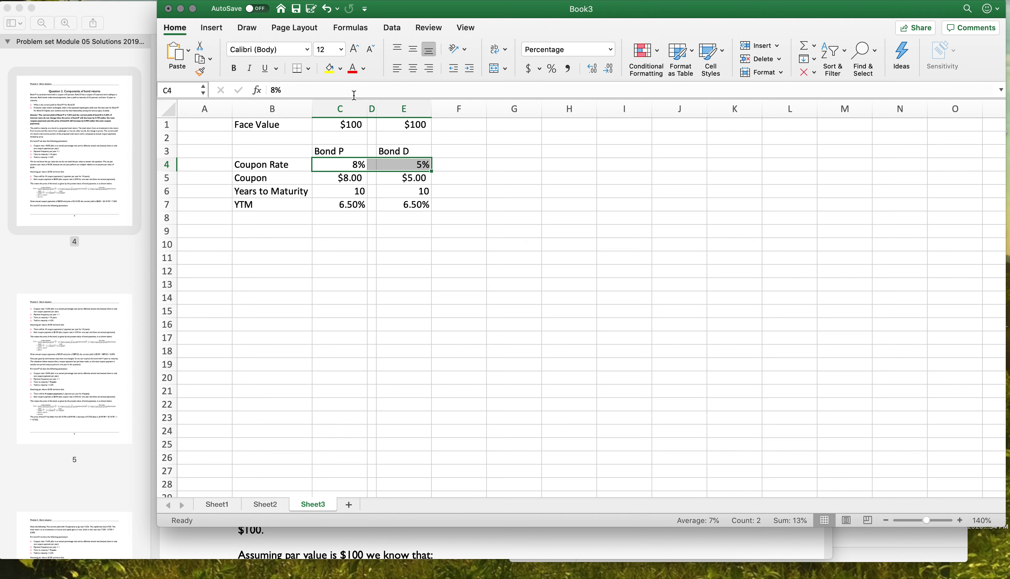
click(341, 69)
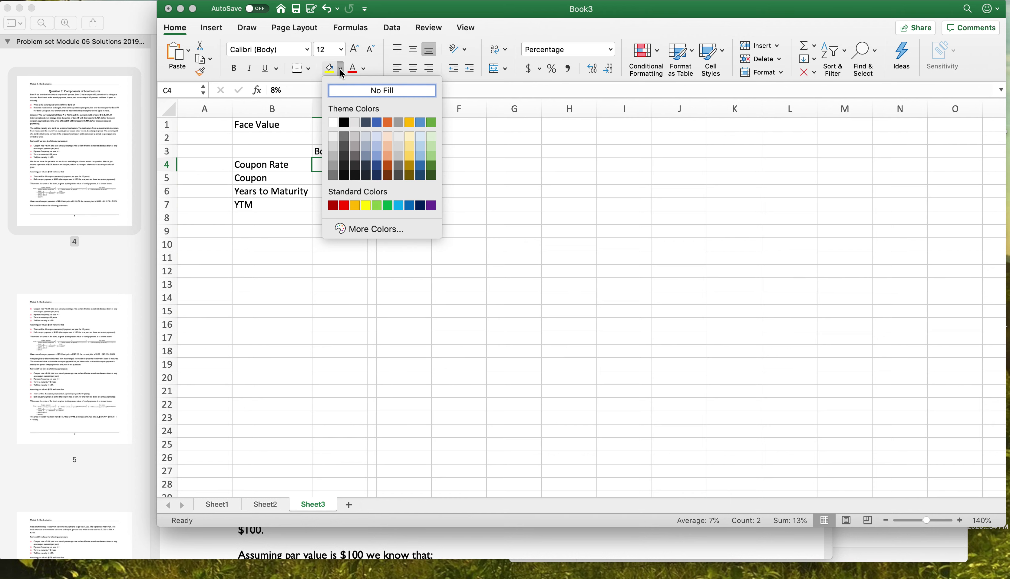
click(364, 69)
click(364, 69)
click(363, 120)
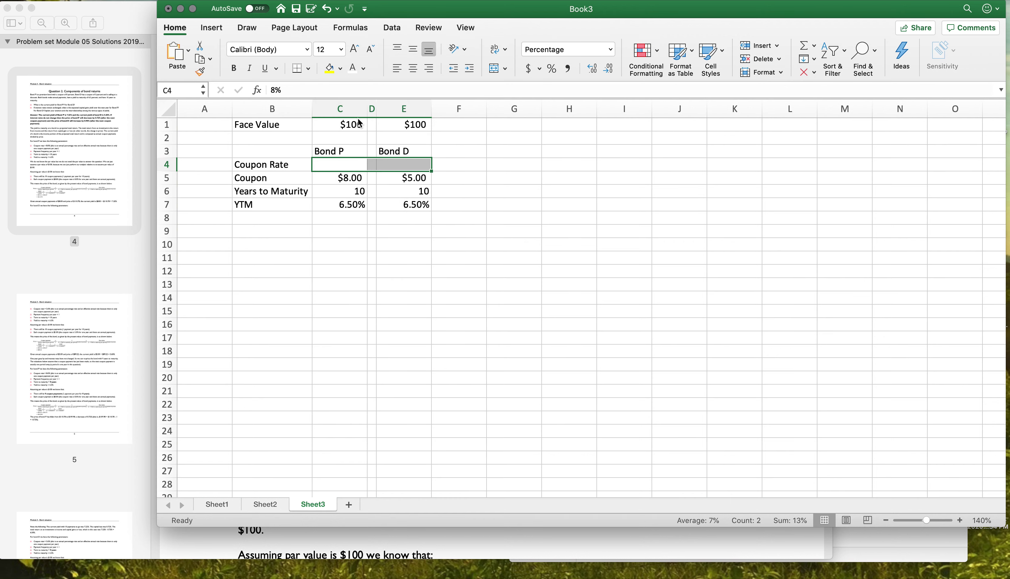
click(346, 231)
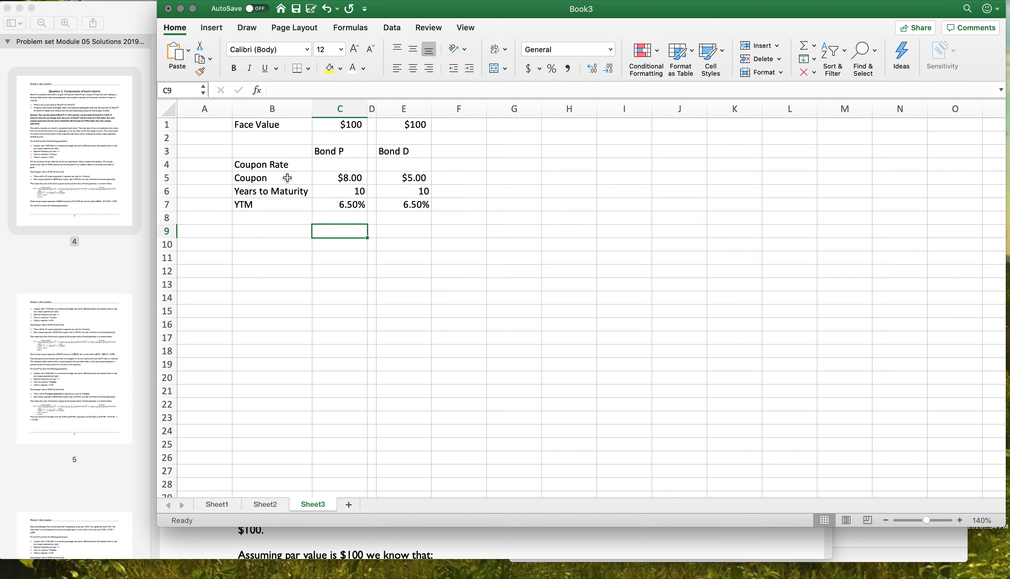
drag(335, 179, 414, 177)
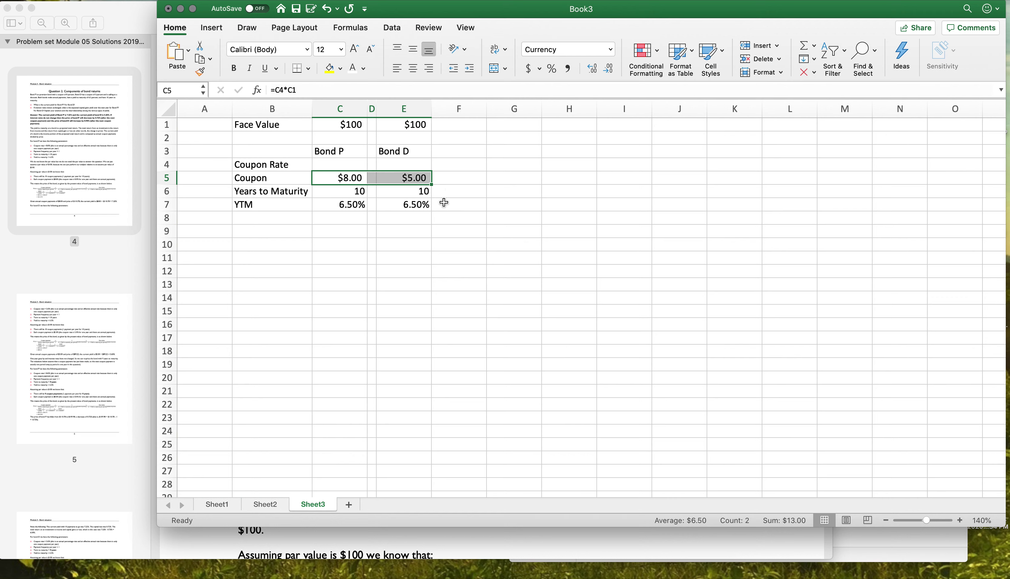
- Label B9 'Price' and enter =PV(C7,C6,C5,C1) in C9, giving ($110.78) for Bond P
click(290, 228)
text(Pric)
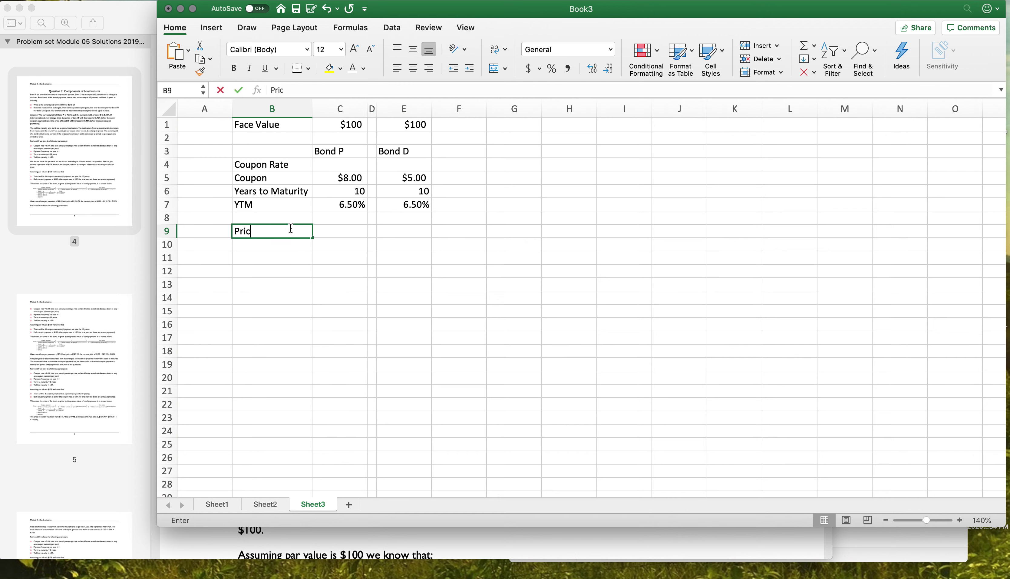
text(e)
key(Tab)
text(=pv()
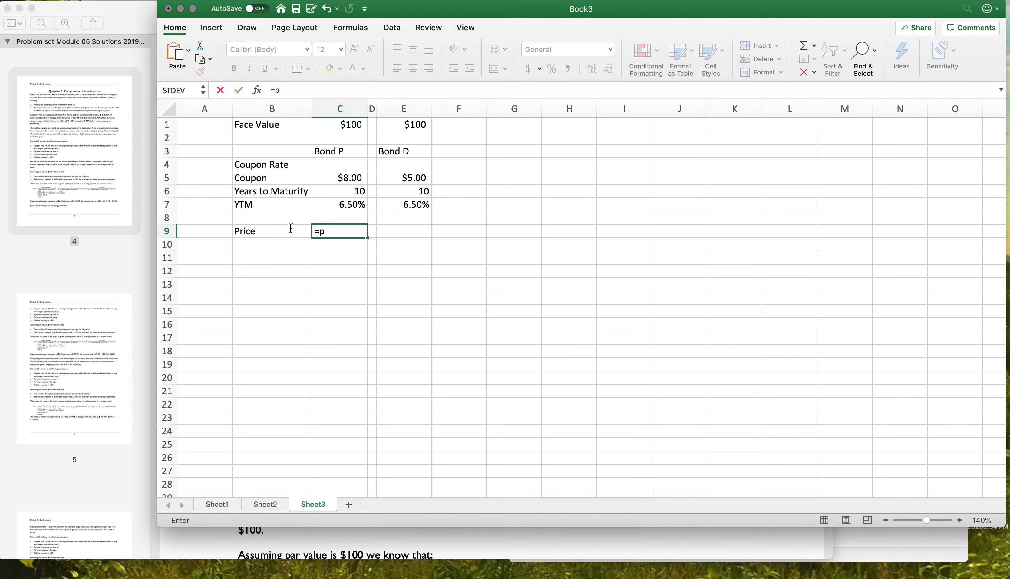
key(Up)
key(Up)
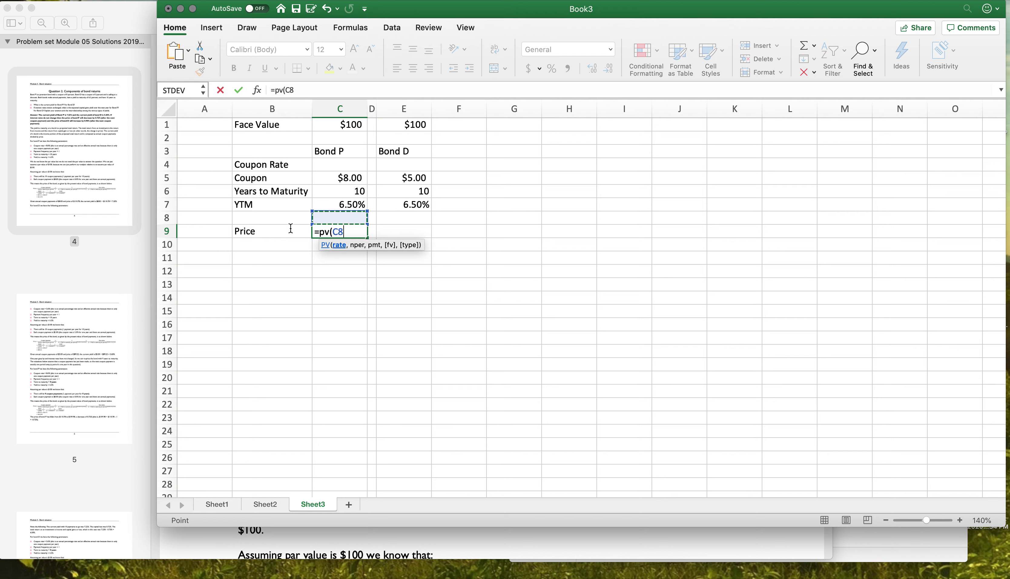
text(,)
key(Up)
key(Up)
key(Up)
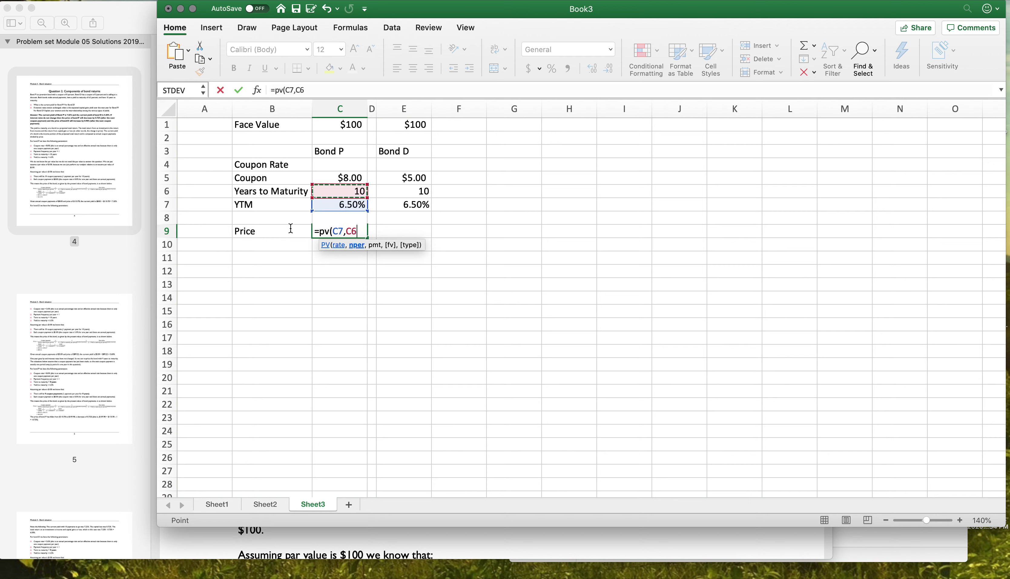
text(,)
key(Up)
key(Up)
key(Up)
key(Up)
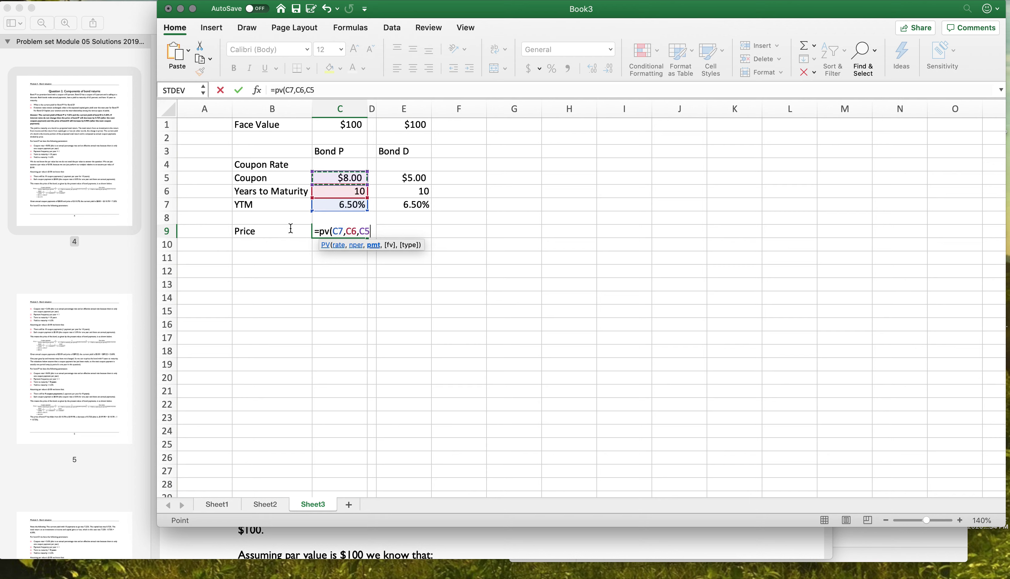
text(,)
key(Up)
key(Up)
key(Up)
key(Up)
key(Up)
key(Up)
key(Up)
key(Up)
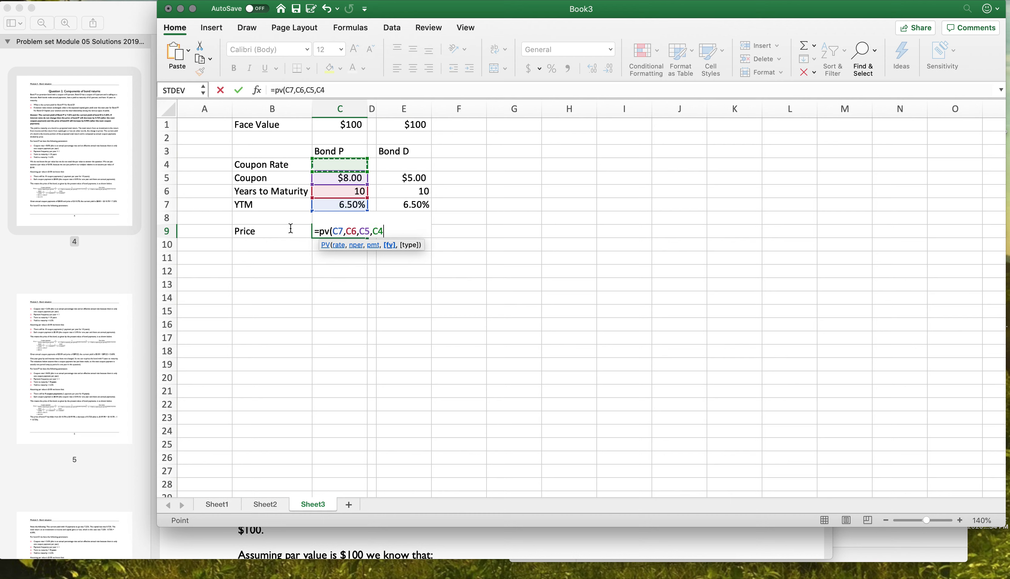
key(Return)
key(Up)
- Copy the price formula into E9, giving ($89.22) for Bond D
key(Right)
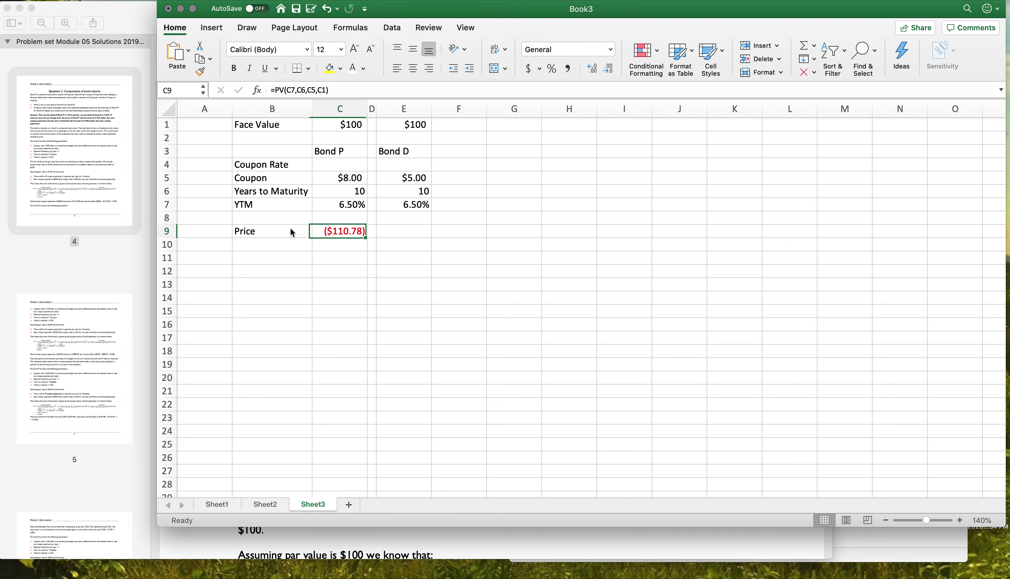
key(cmd+c)
key(Right)
key(Right)
key(super+v)
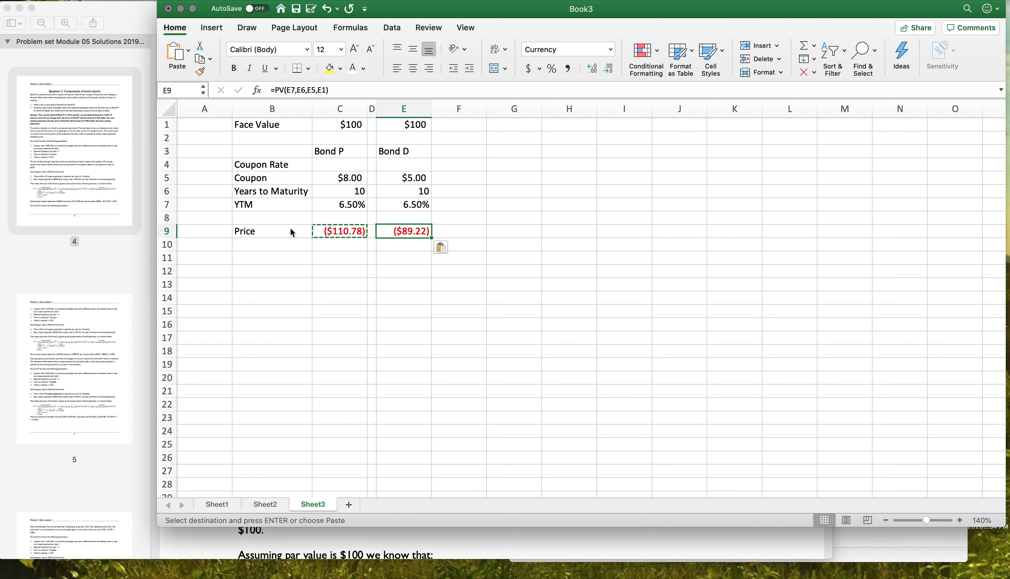
key(Left)
key(Left)
key(Escape)
key(Left)
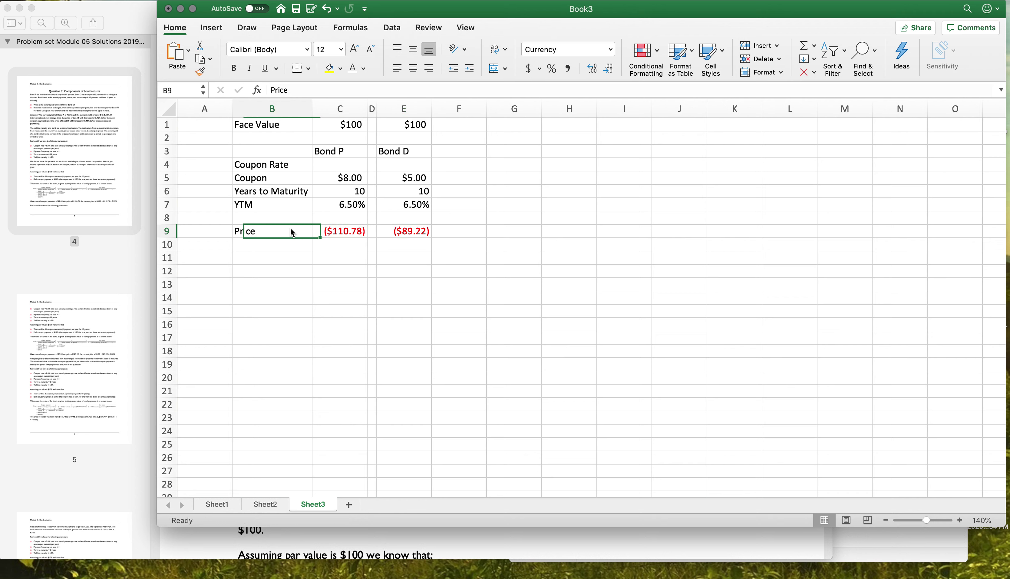
key(Right)
- Set the coupon rates in C4:E4 back to black font
key(Up)
key(Up)
key(Up)
key(Up)
key(Up)
key(shift+Right)
key(shift+Right)
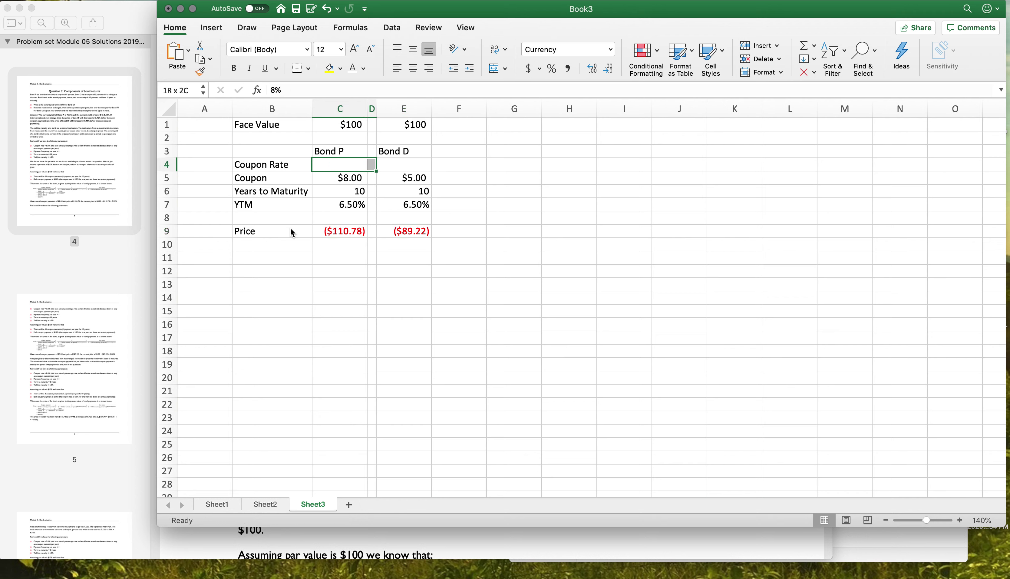
click(363, 69)
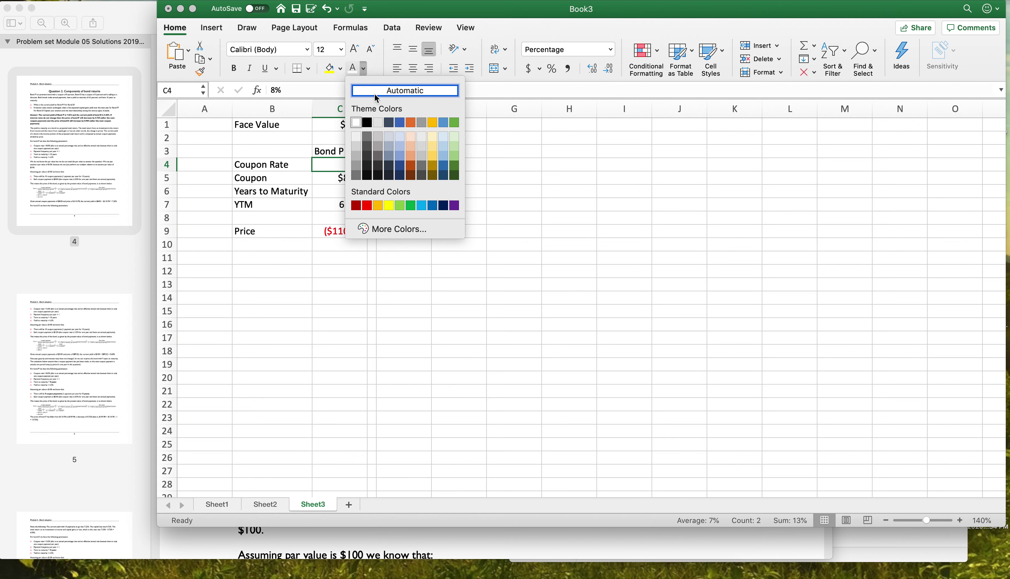
click(366, 127)
click(355, 260)
click(340, 168)
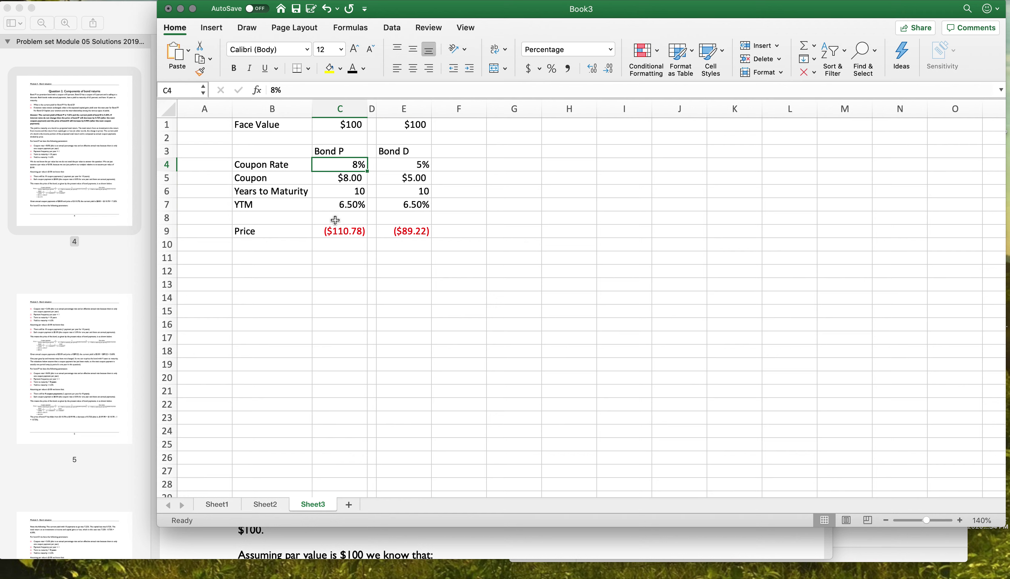
click(318, 204)
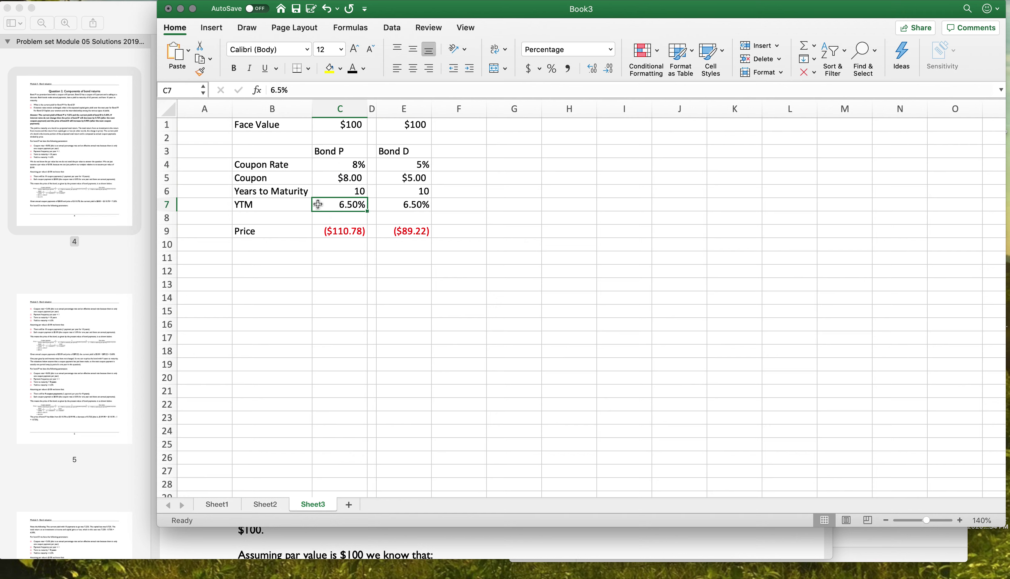
- Show the coupon rates with two decimals as 8.00% and 5.00%
drag(351, 169, 398, 169)
click(592, 69)
click(592, 69)
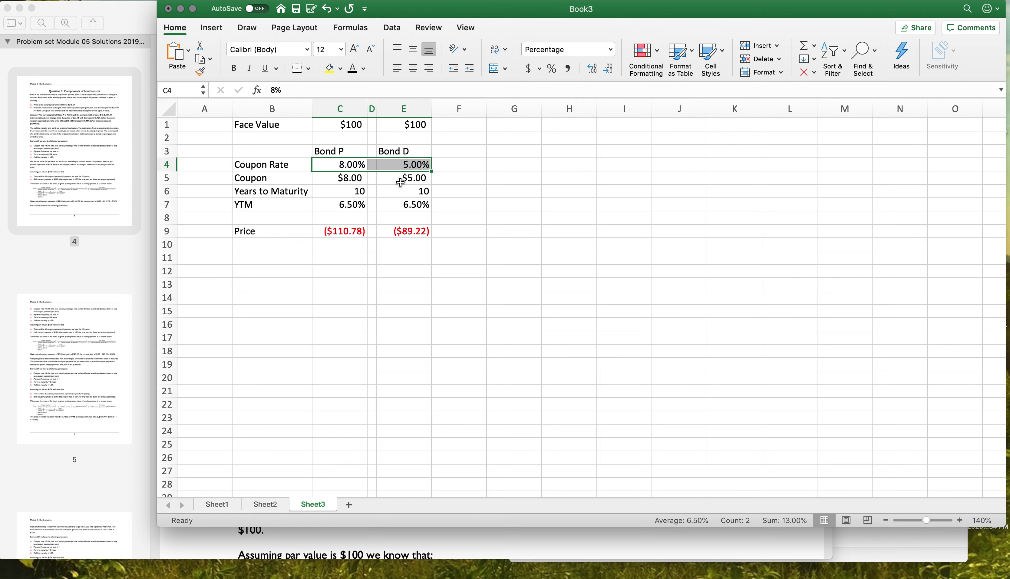
click(339, 164)
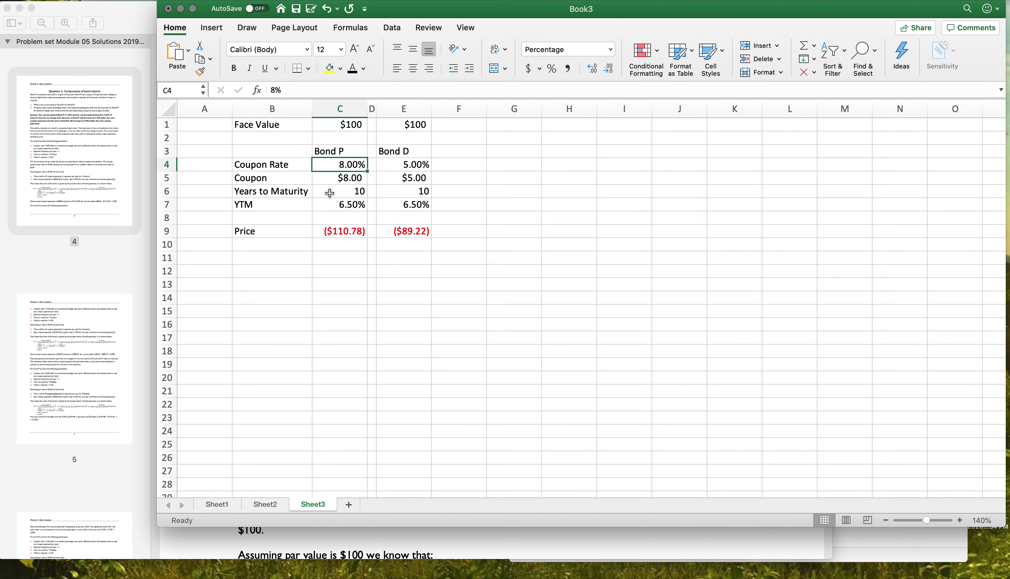
click(330, 206)
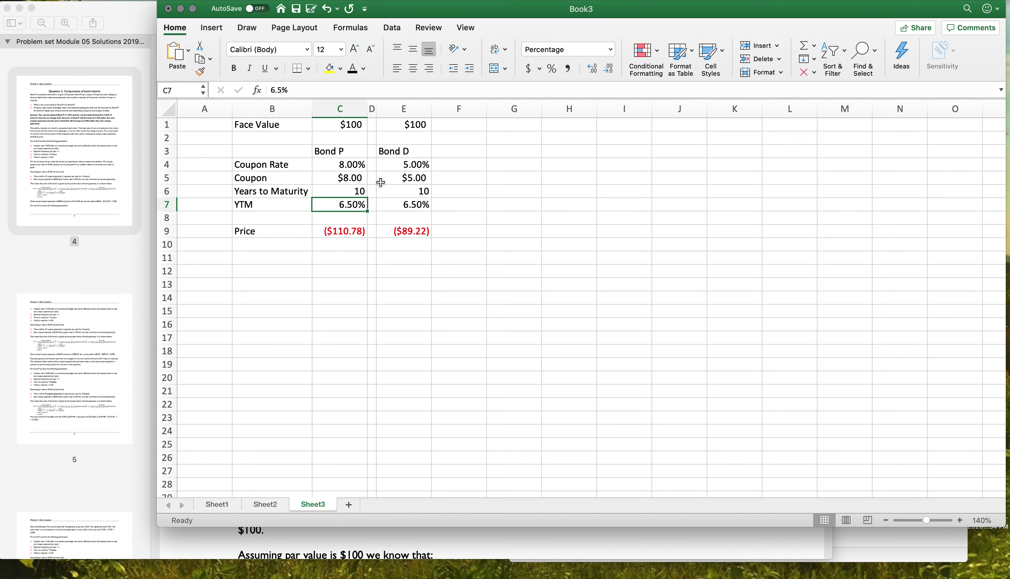
click(397, 163)
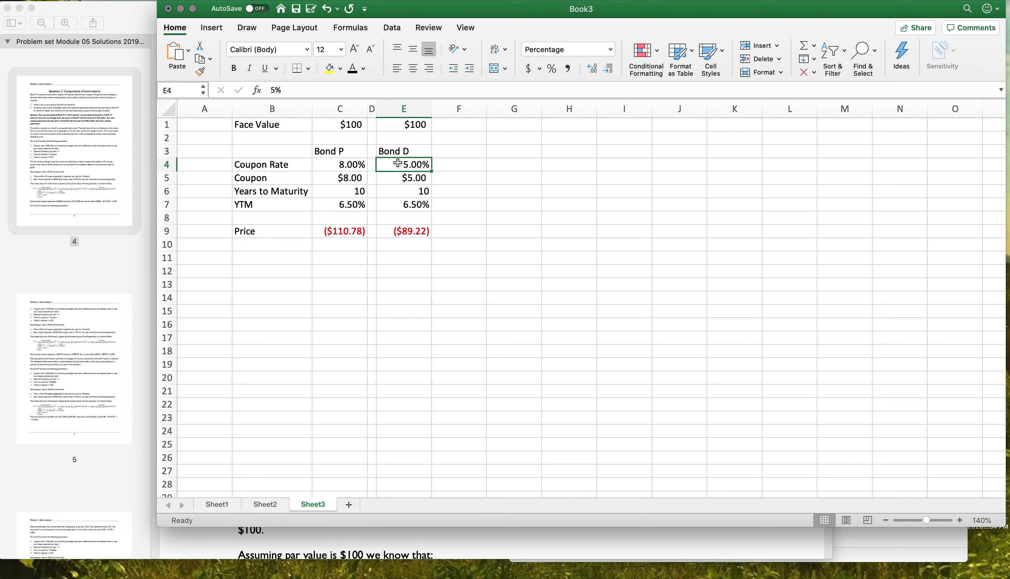
click(395, 206)
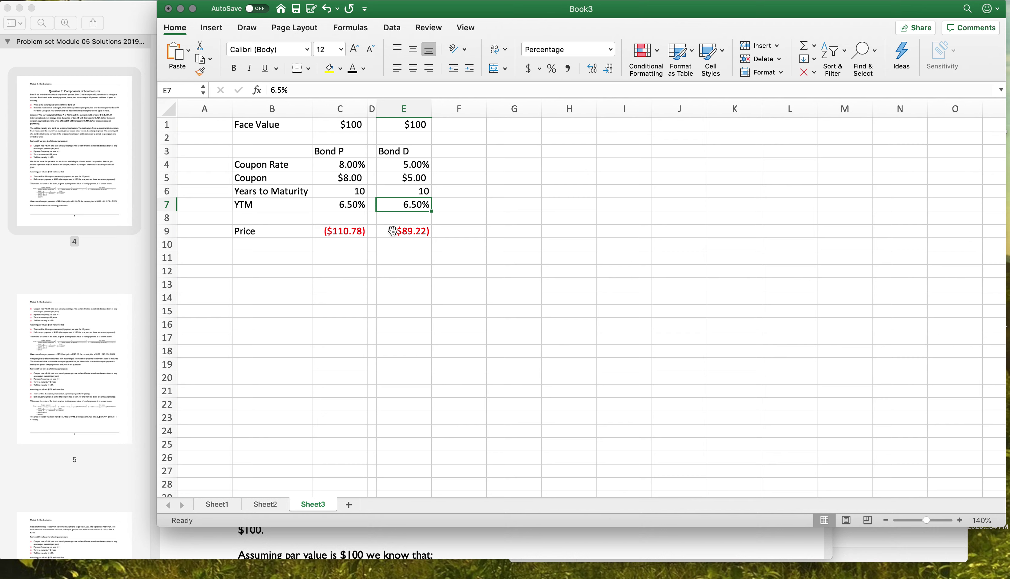
- Label B11 'Current Yield' and enter =C5/(-C9) in C11 for Bond P
click(304, 264)
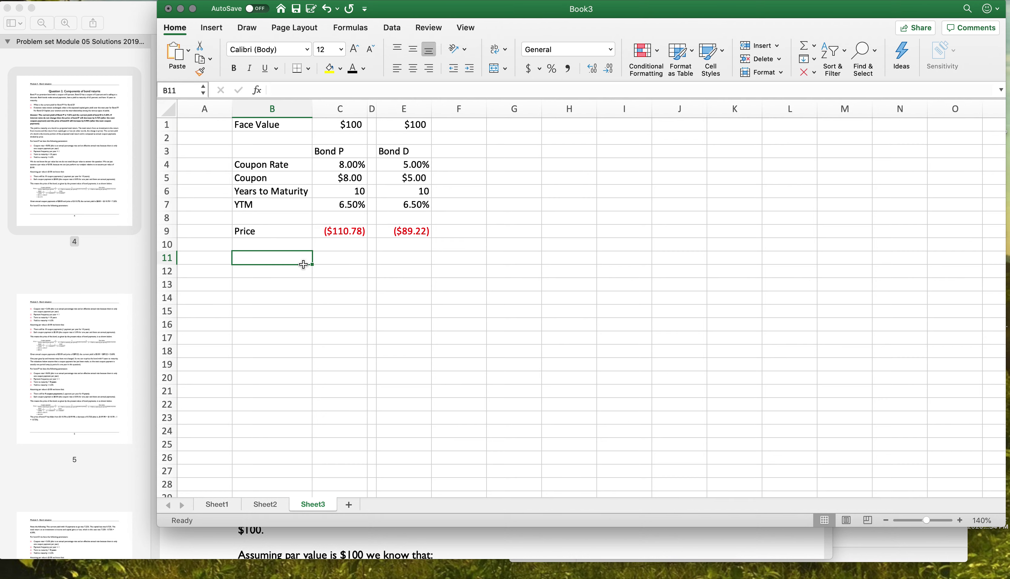
click(104, 253)
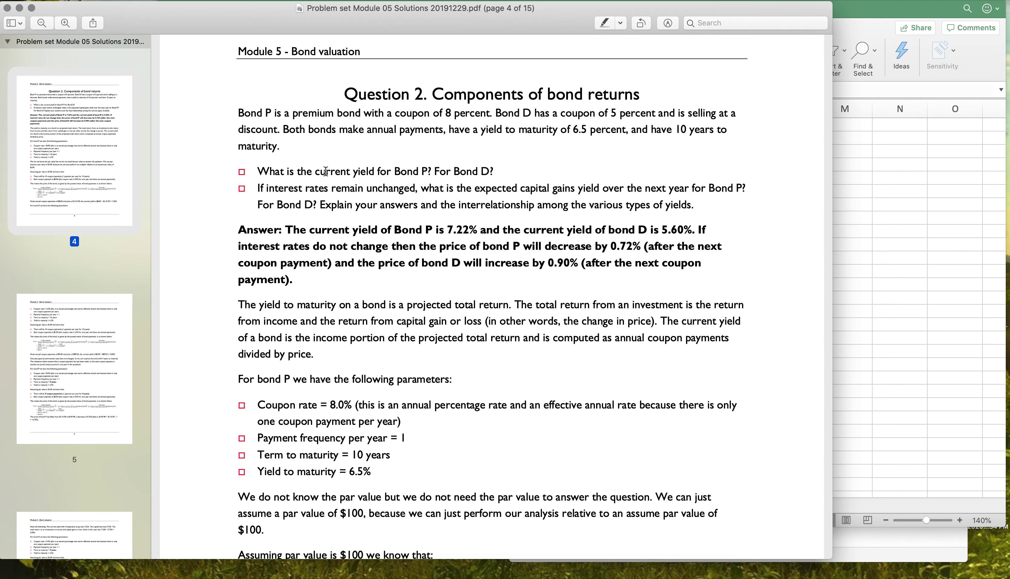
click(920, 288)
text(Curren)
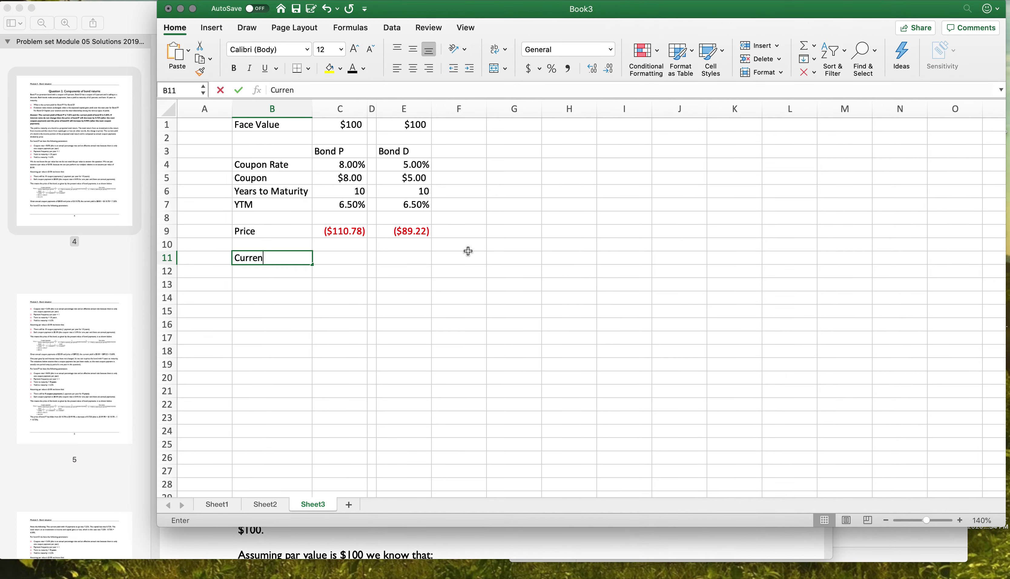
text(t Yield)
key(Tab)
text(=)
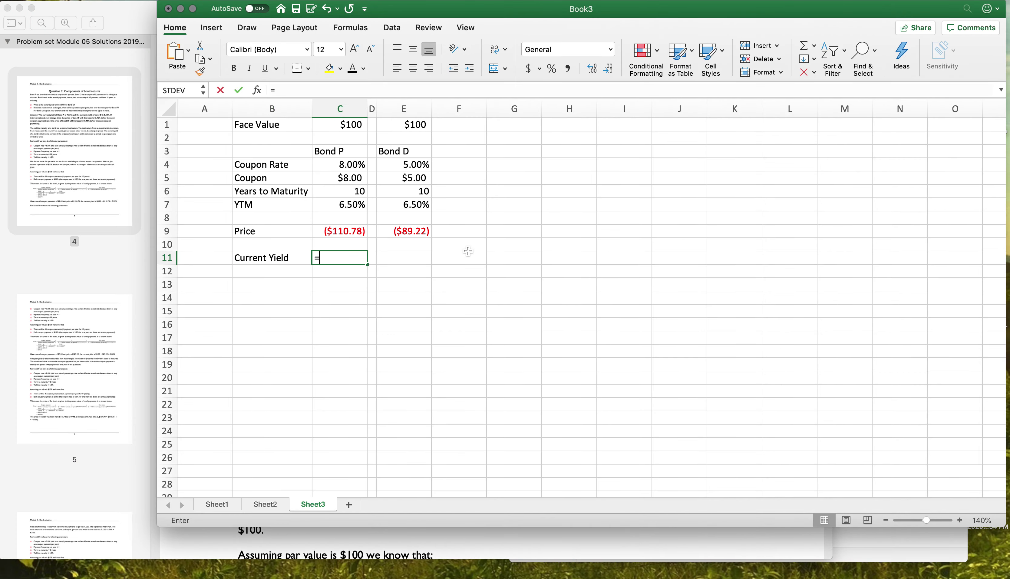
key(Up)
key(Up)
key(Up)
key(Up)
key(Up)
key(Up)
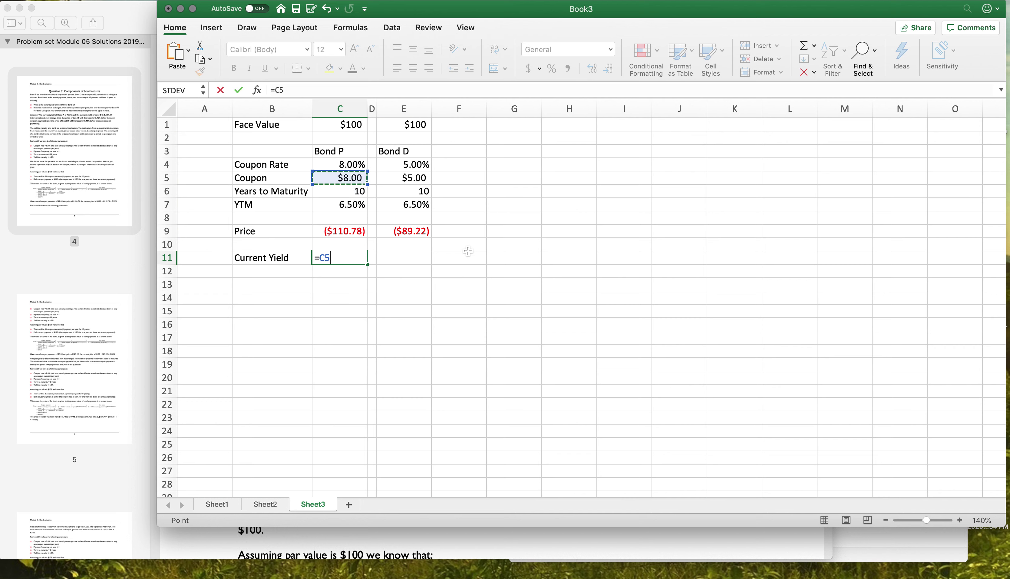
text(/(-)
click(338, 227)
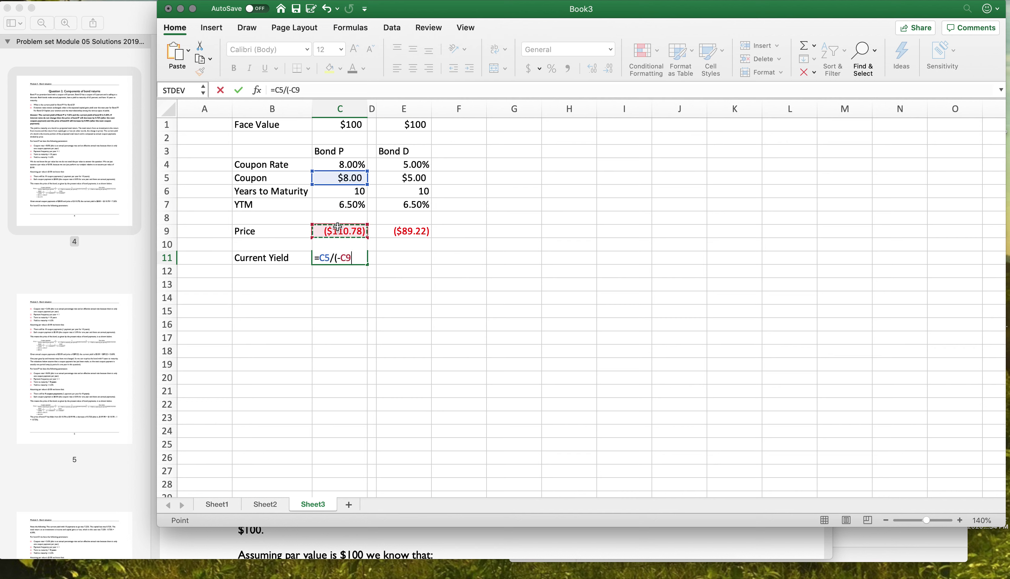
key(Return)
- Format the current yield as a one-decimal percentage and copy it to E11 for Bond D
key(Up)
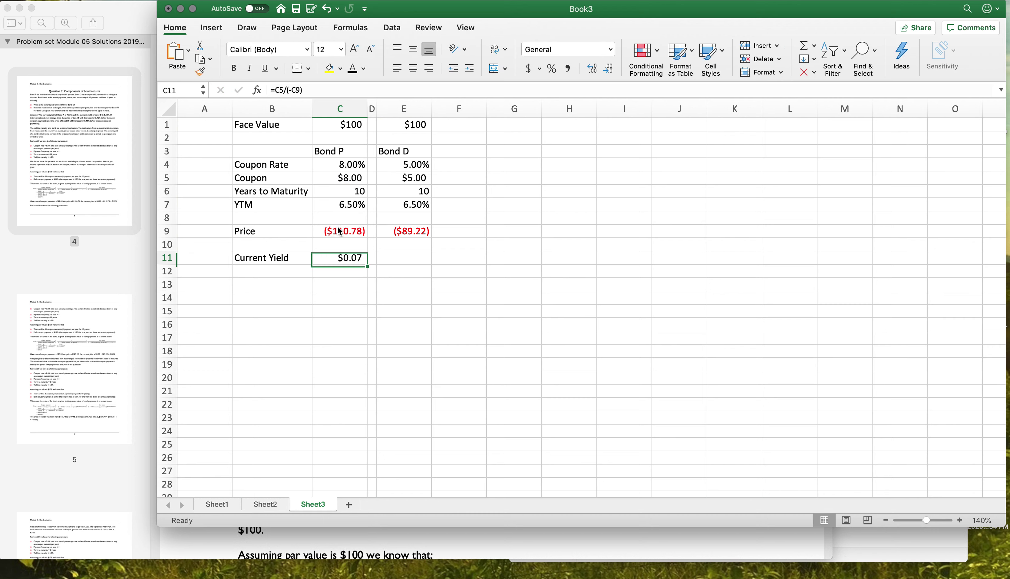
click(552, 68)
click(592, 69)
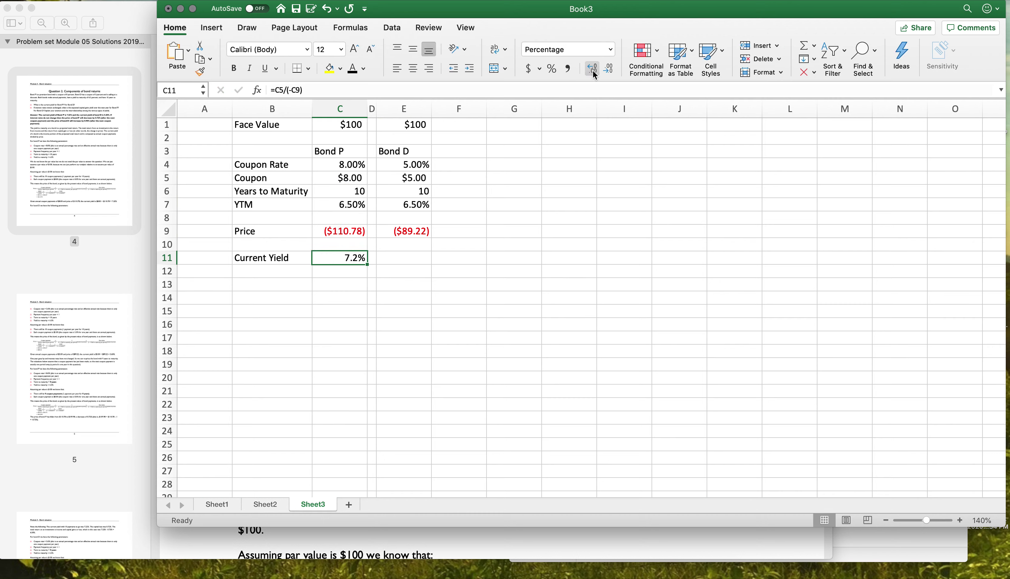
key(cmd+c)
key(Right)
key(Right)
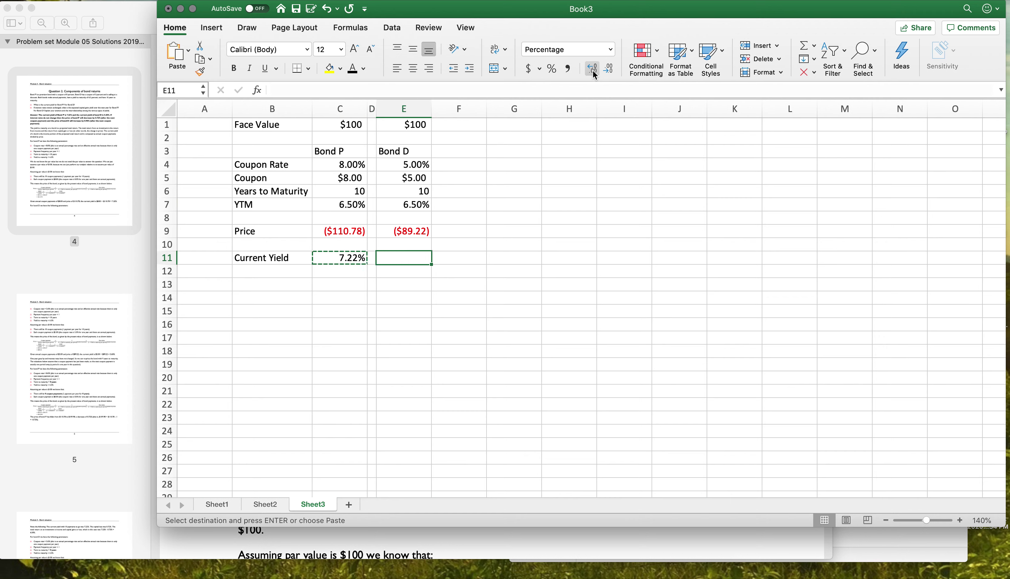
key(cmd+v)
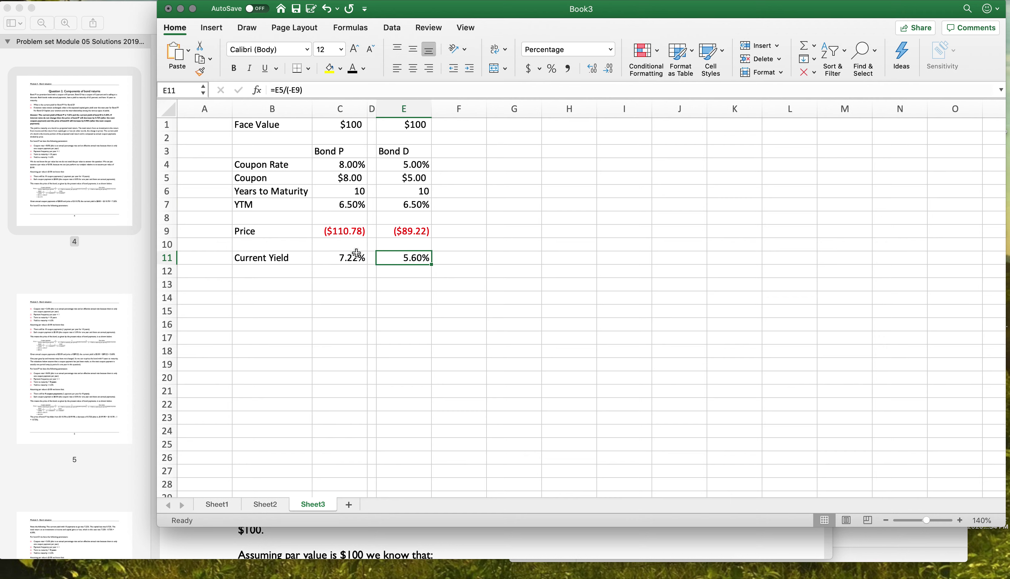
click(342, 257)
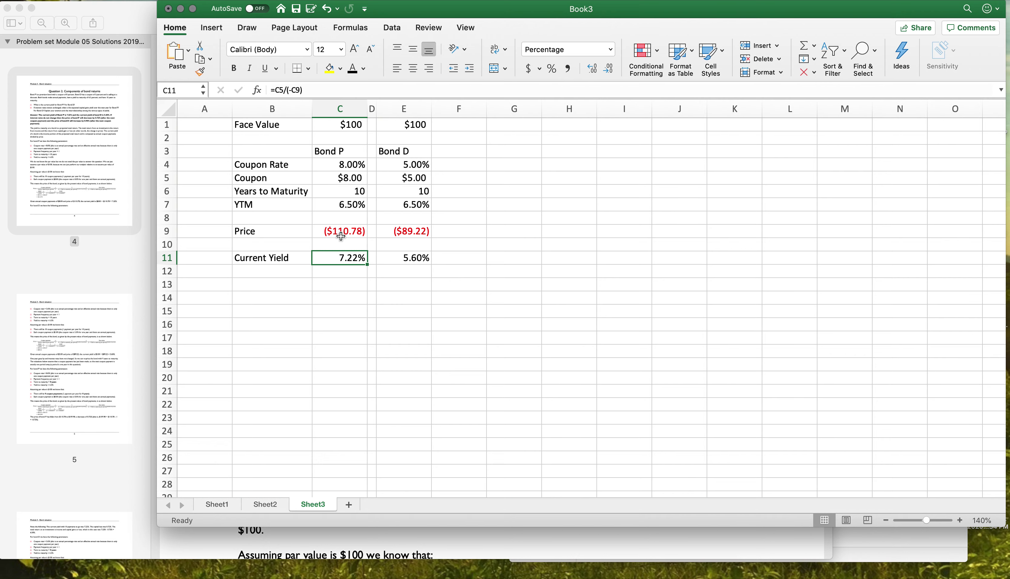
key(super+Tab)
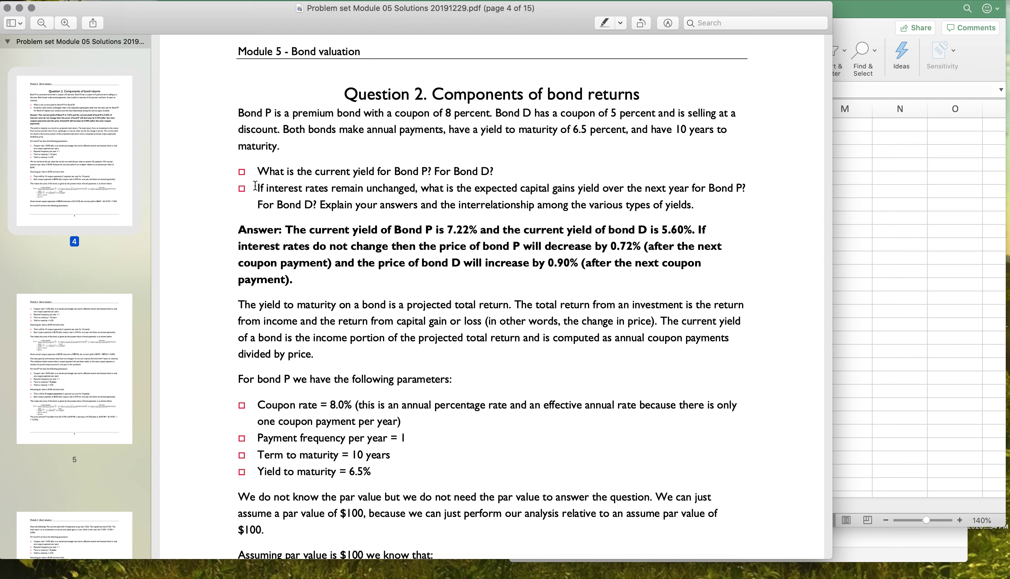
drag(260, 188, 476, 206)
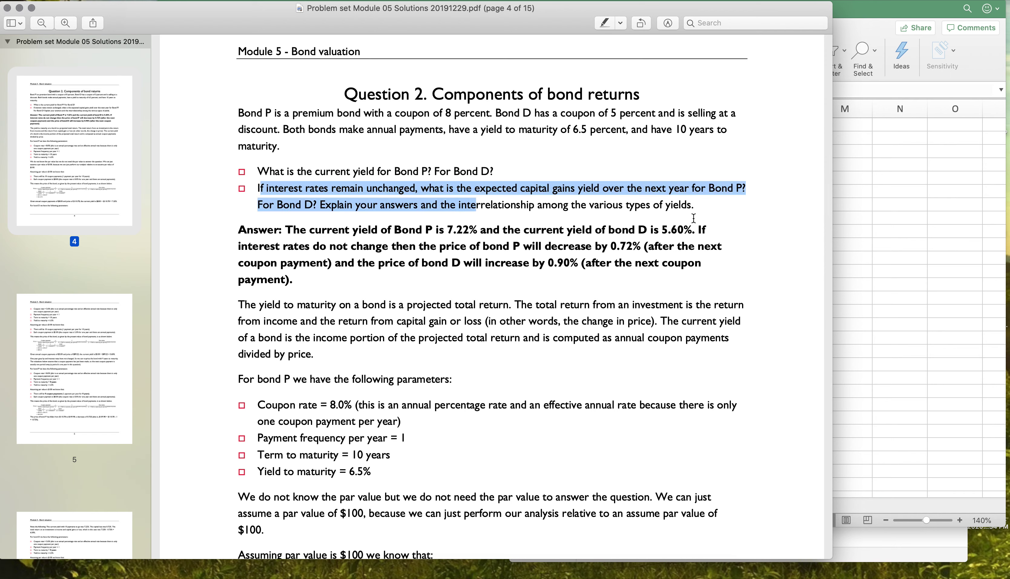
click(692, 204)
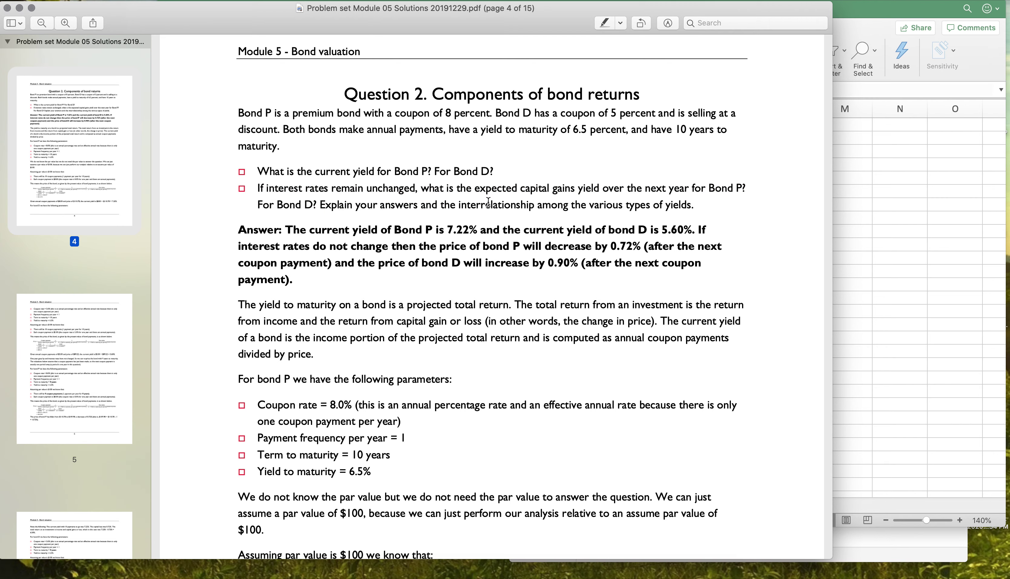
click(878, 272)
- Rename the B9 label to 'Price (time = now)'
click(252, 287)
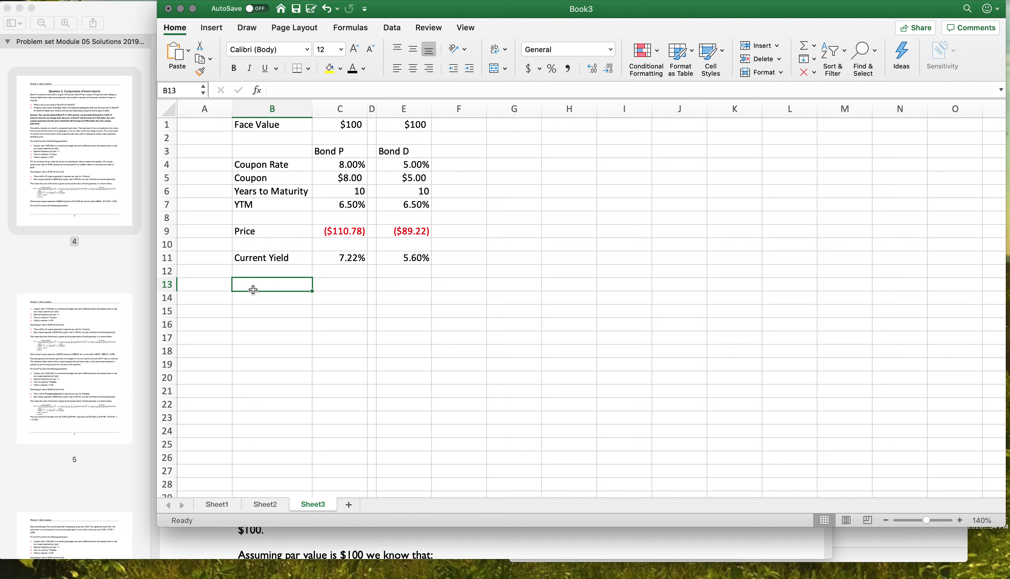
double_click(267, 231)
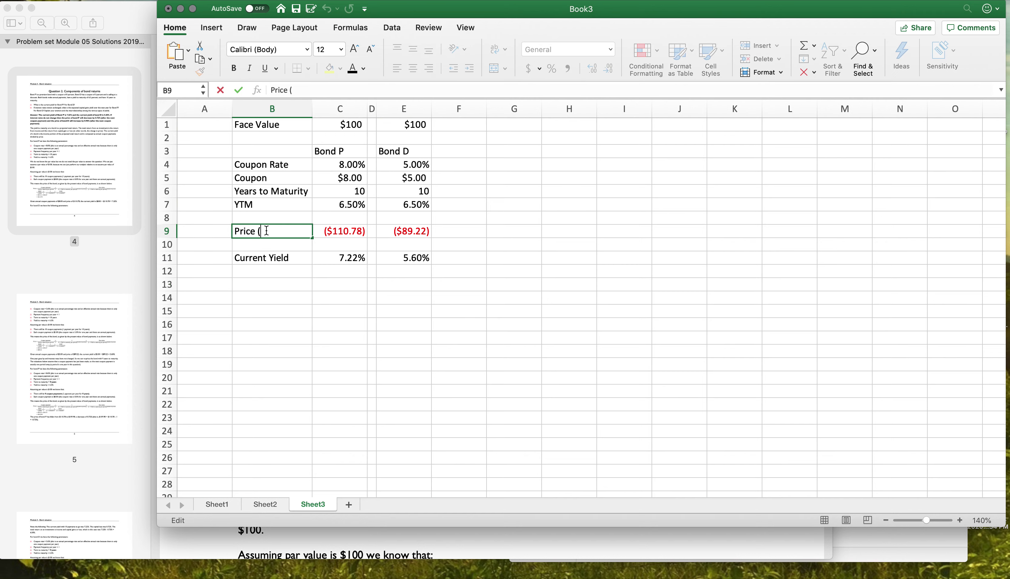
text((time = now))
key(Return)
- Add the label 'Price (time = 1)' in B13
click(269, 285)
text(Price )
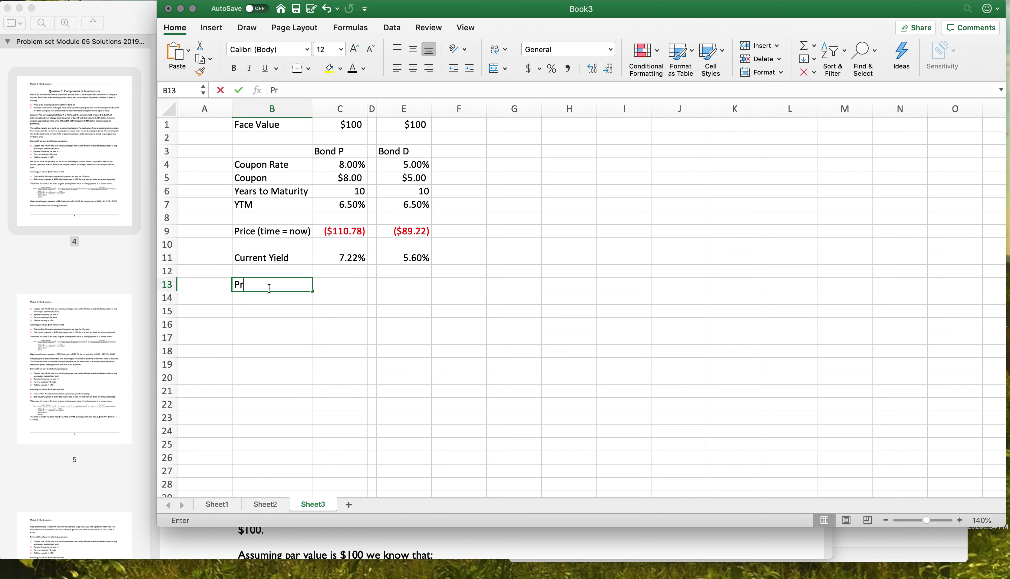
text((ti)
key(BackSpace)
key(BackSpace)
key(BackSpace)
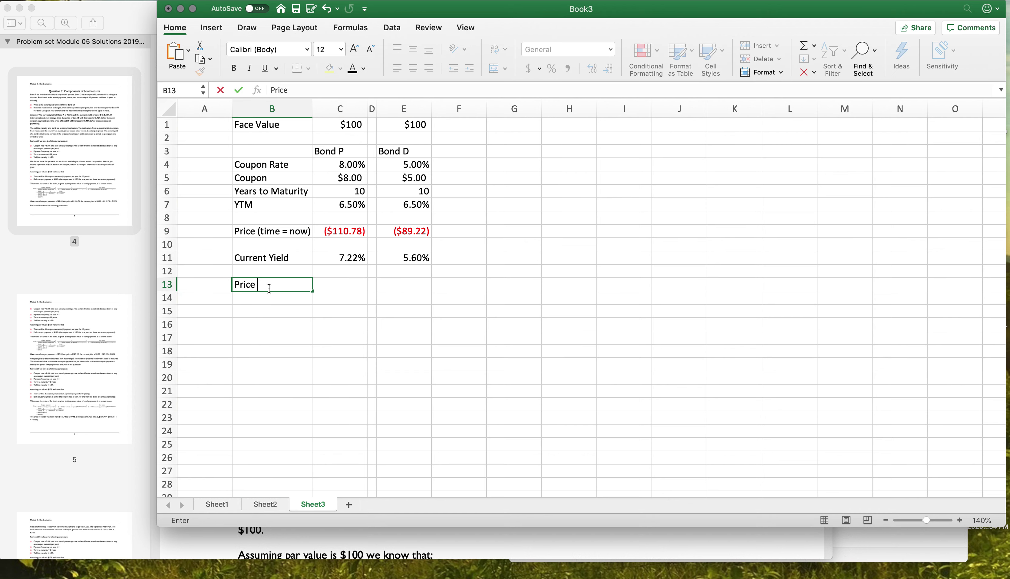
text((time = 1)
key(Return)
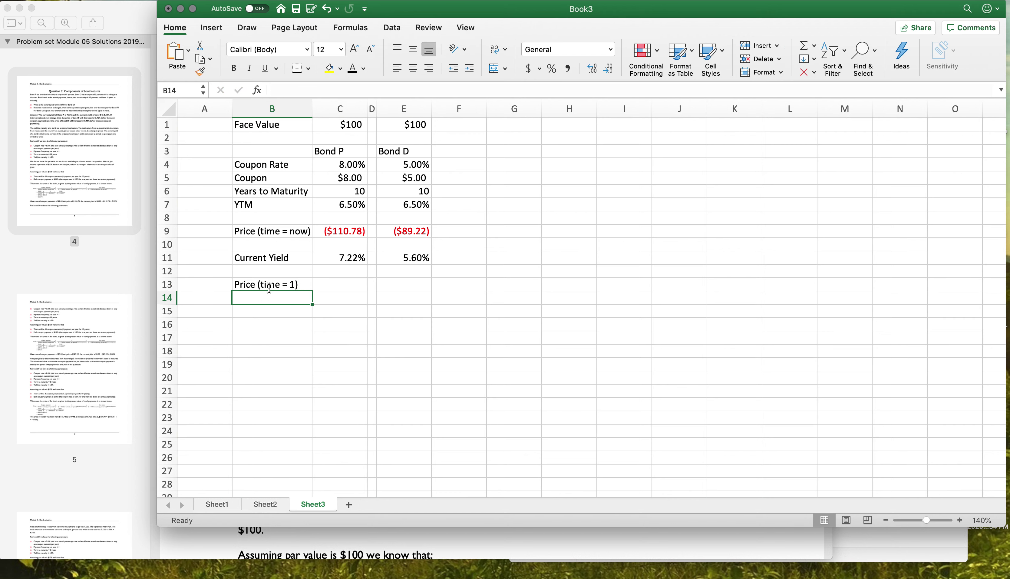
- Enter =PV(C7,9,C5,C1) in C13 for Bond P's one-year price, giving ($109.98)
key(Up)
key(Right)
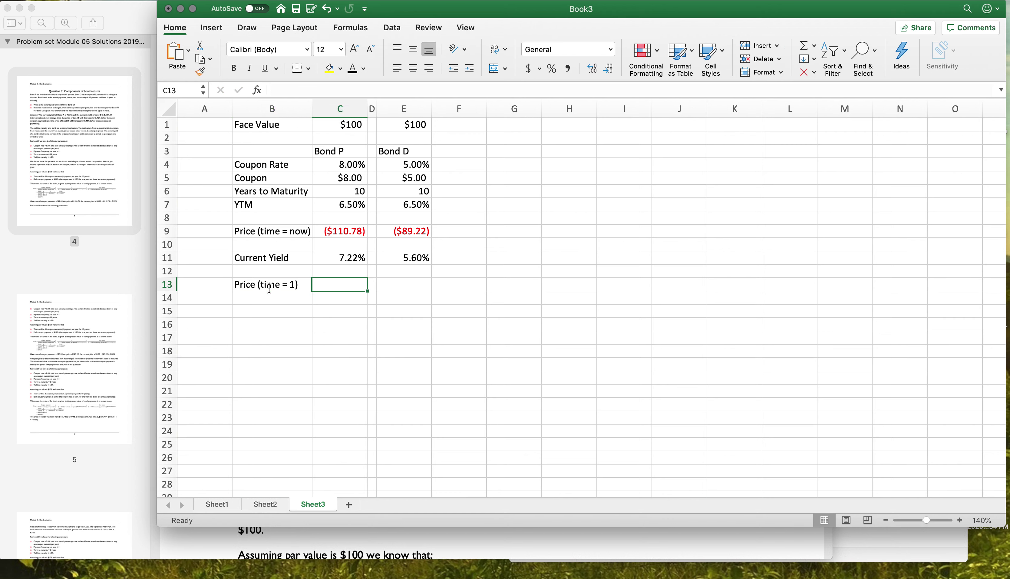
text(=pv()
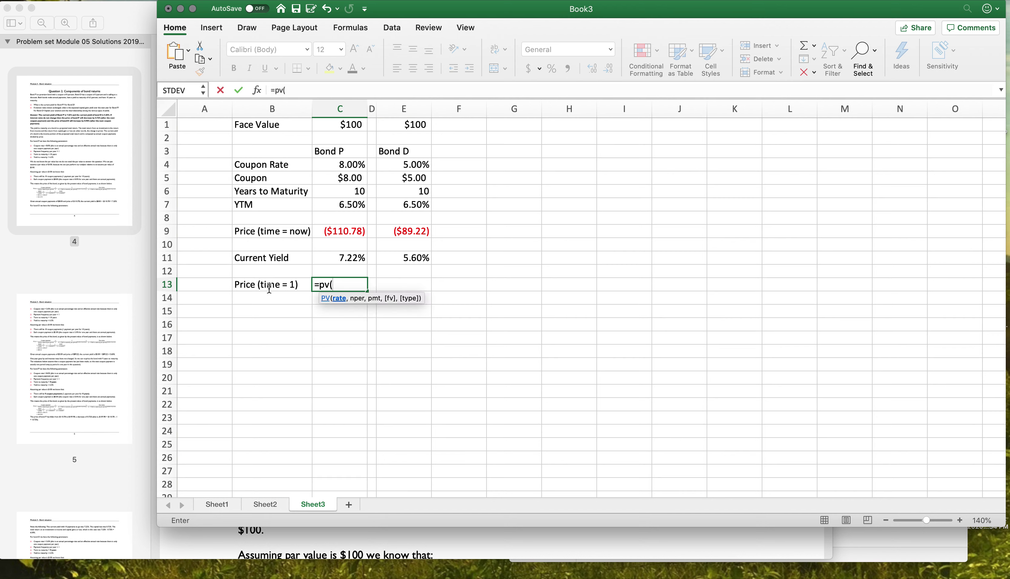
click(340, 203)
text(,)
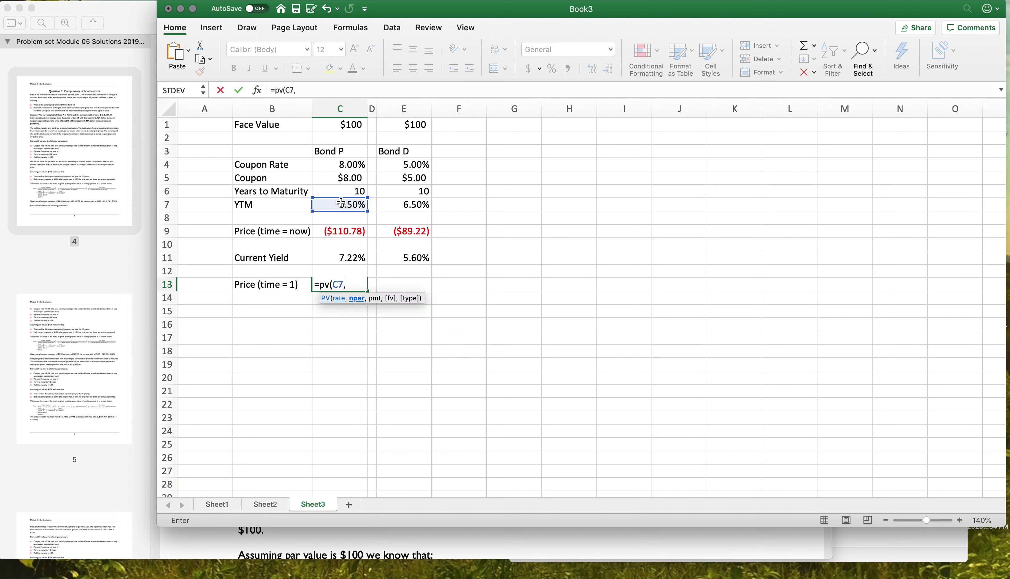
click(355, 190)
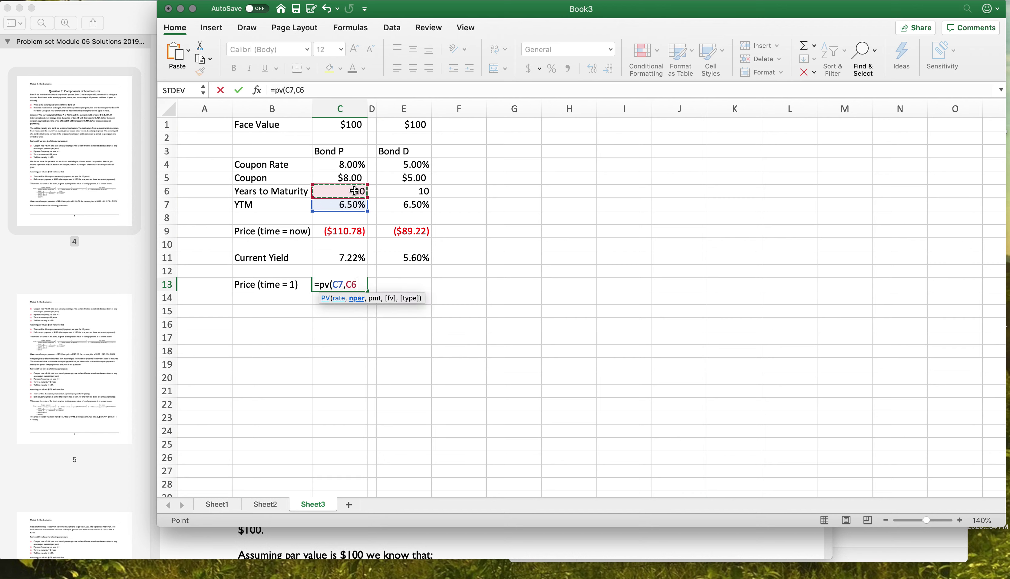
key(BackSpace)
key(BackSpace)
text(9)
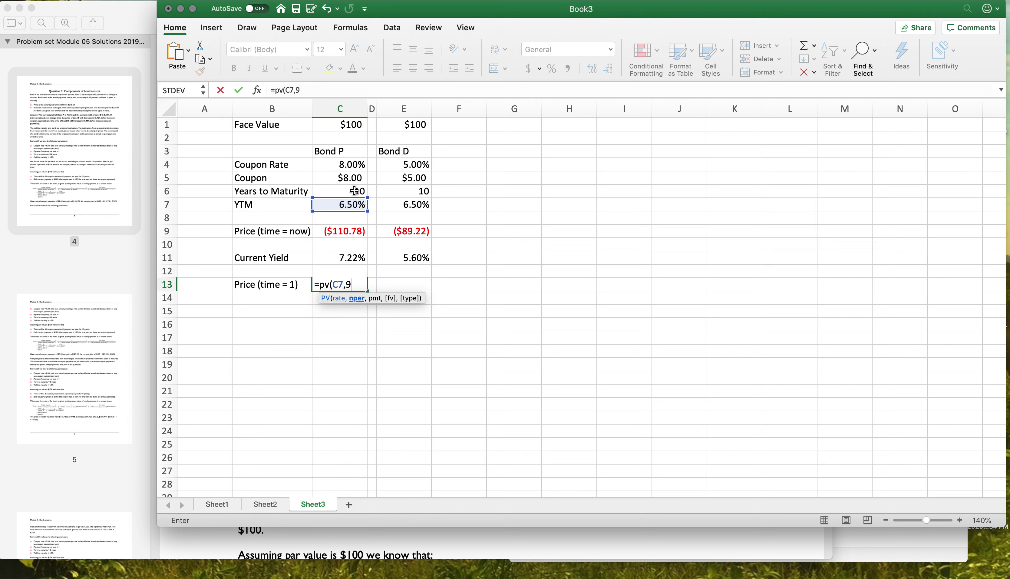
text(,)
click(355, 179)
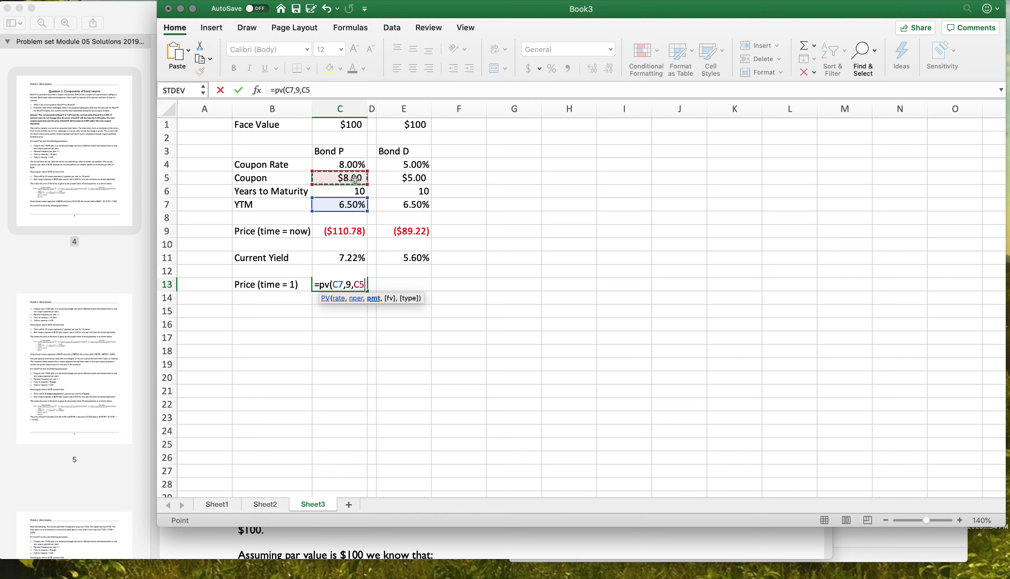
text(,)
click(351, 125)
key(Return)
- Copy the one-year price formula to E13 so Bond D shows ($90.02)
key(Up)
key(ctrl+c)
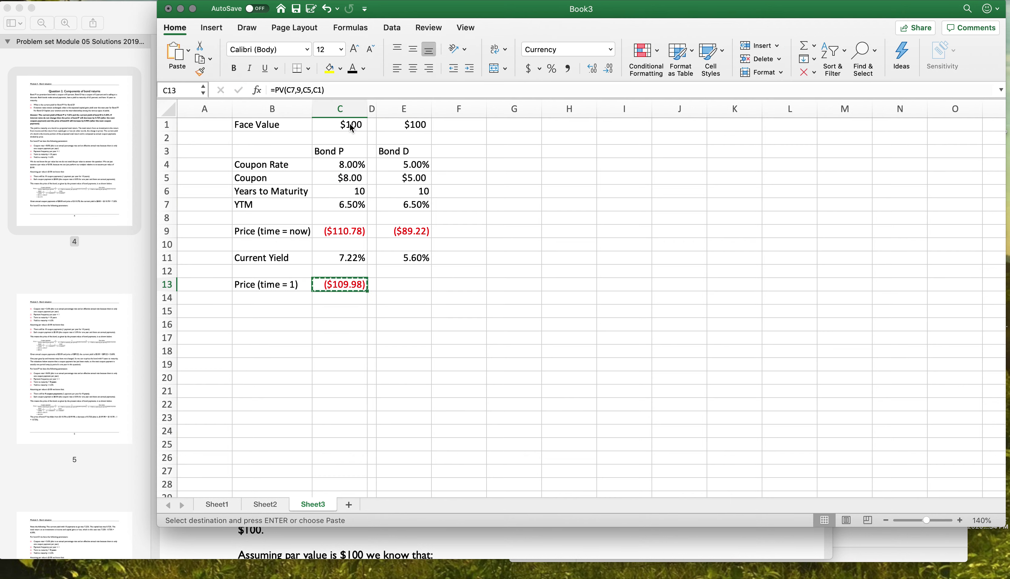
key(Right)
key(Right)
key(ctrl+v)
key(Down)
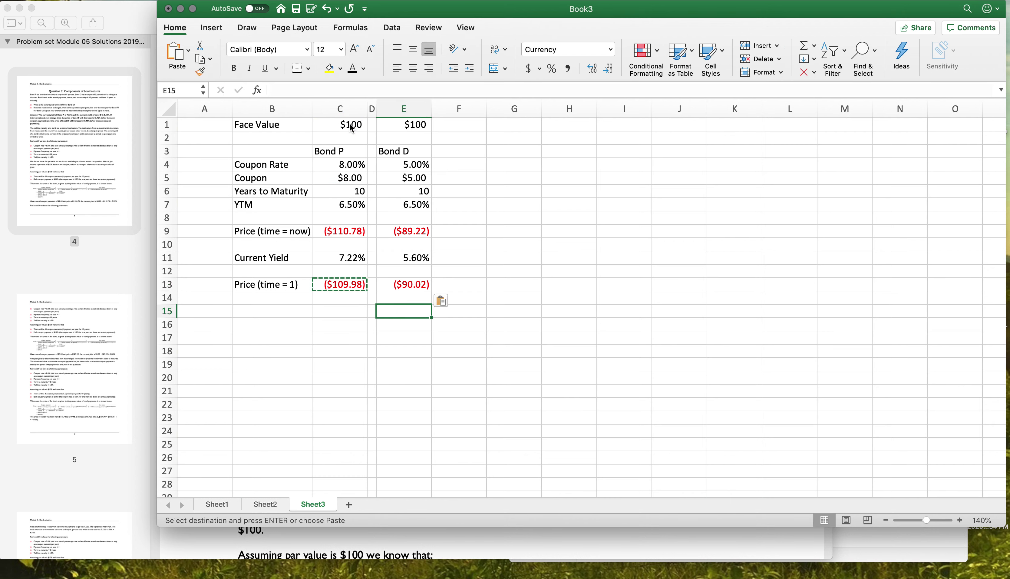
key(Escape)
key(Down)
key(Left)
key(Left)
key(Left)
- Add the label 'Capital Gain' in B15
text(Capital Gain)
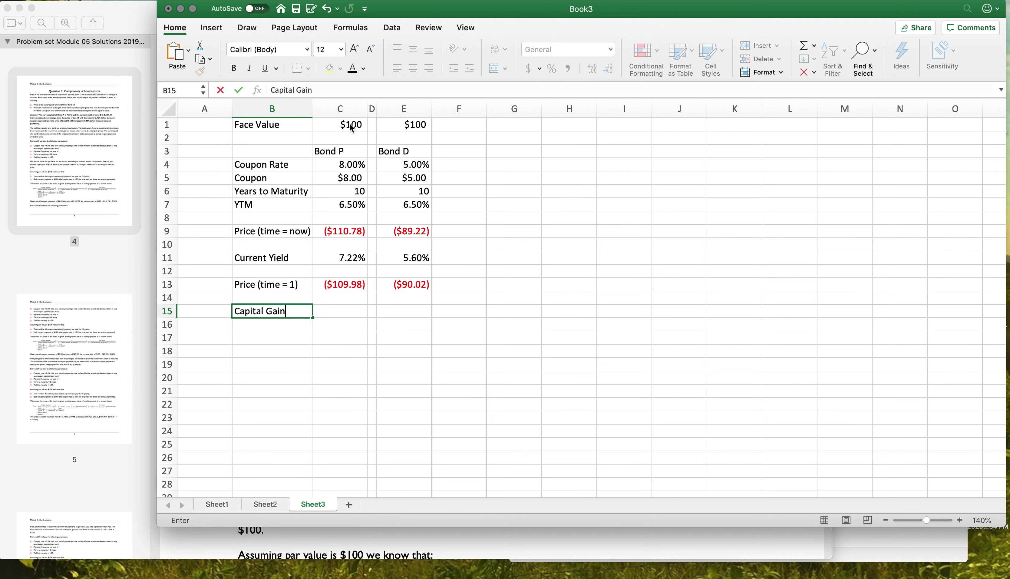
key(Return)
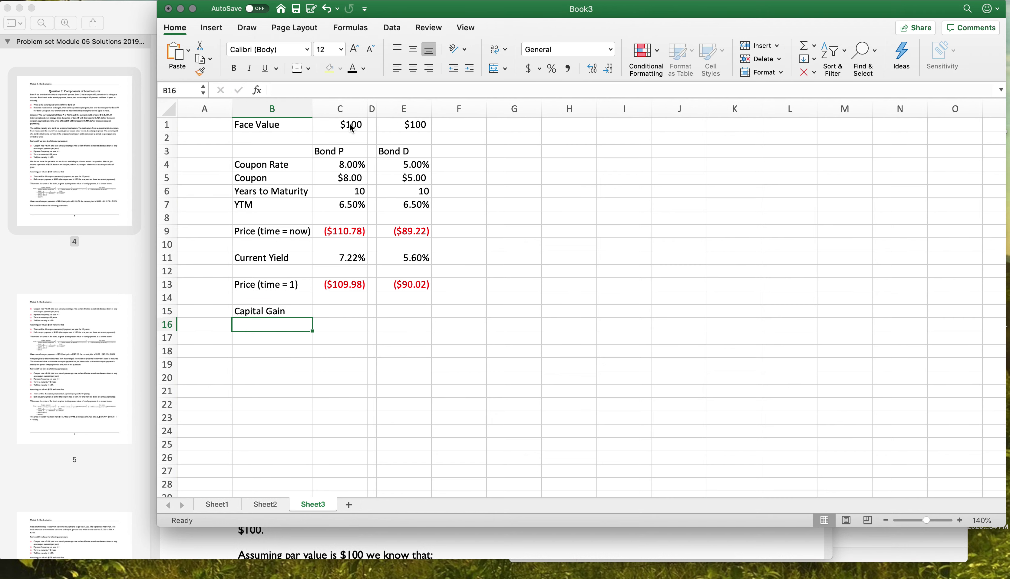
key(Up)
key(Up)
key(Up)
- Negate the PV formulas in C13 and E13 so one-year prices show $109.98 and $90.02
click(328, 284)
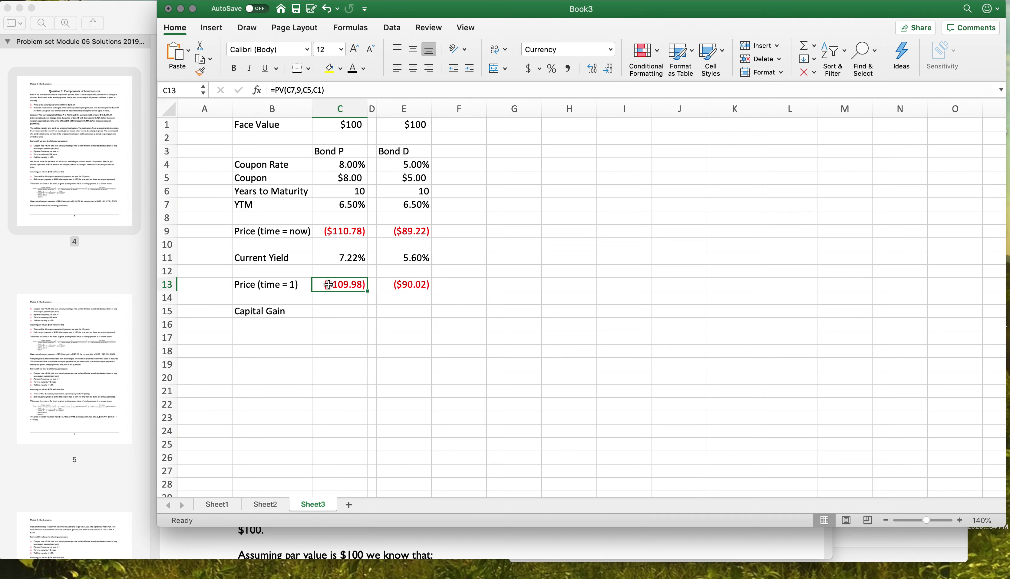
click(276, 91)
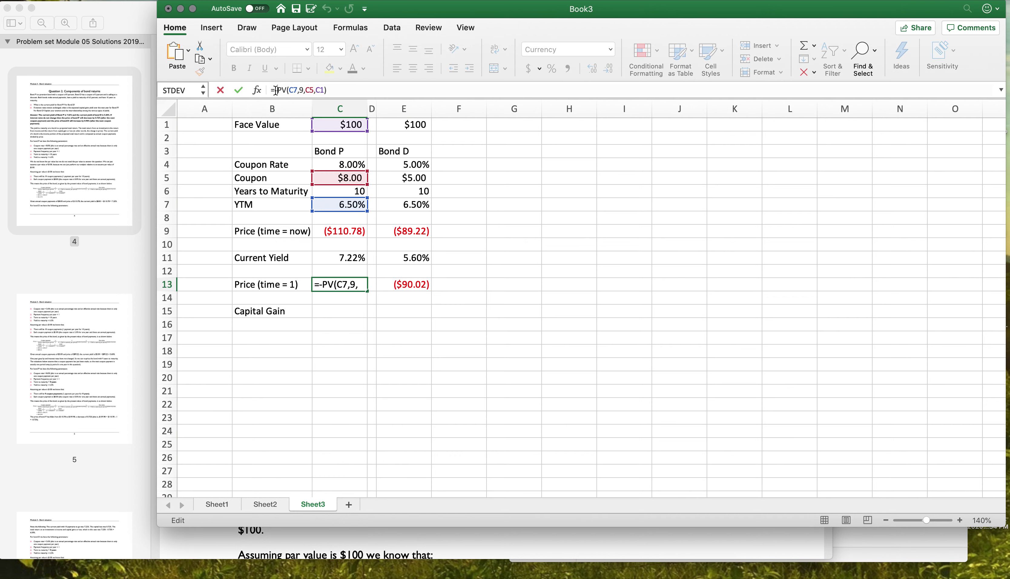
key(Return)
key(Up)
key(Right)
key(Right)
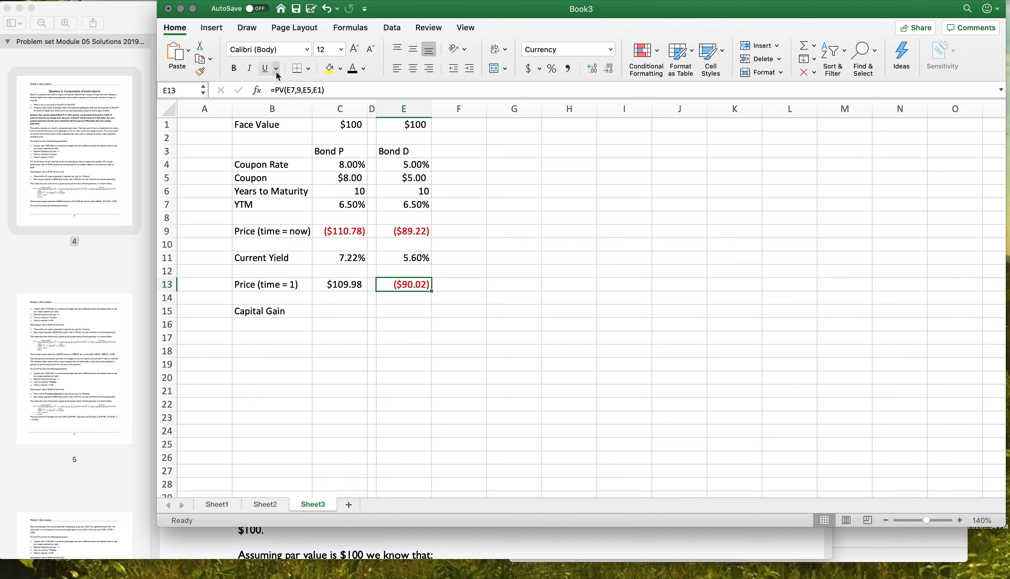
click(276, 87)
text(-)
key(Return)
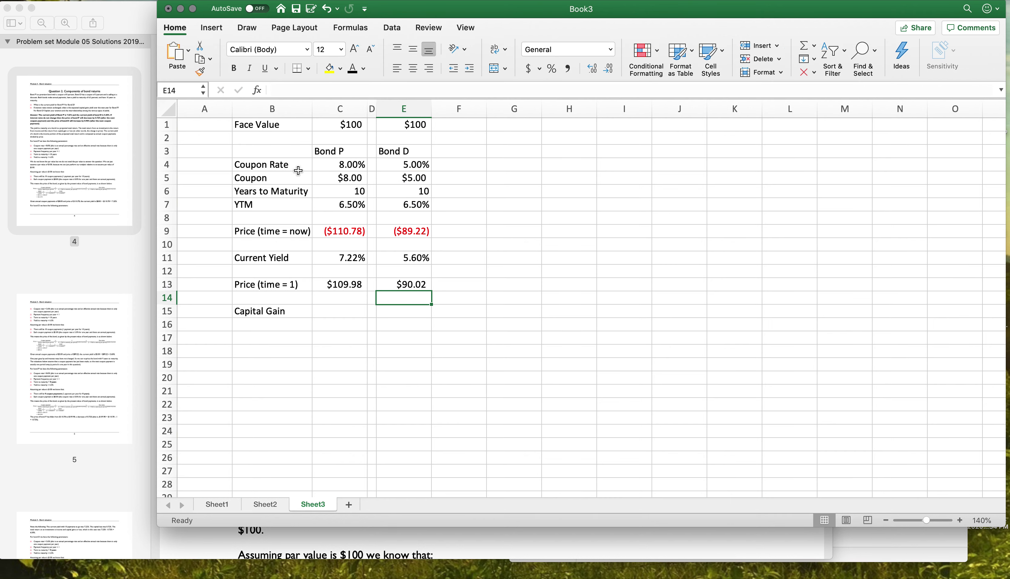
- Compare the current and one-year price formulas for Bond P and Bond D
click(331, 229)
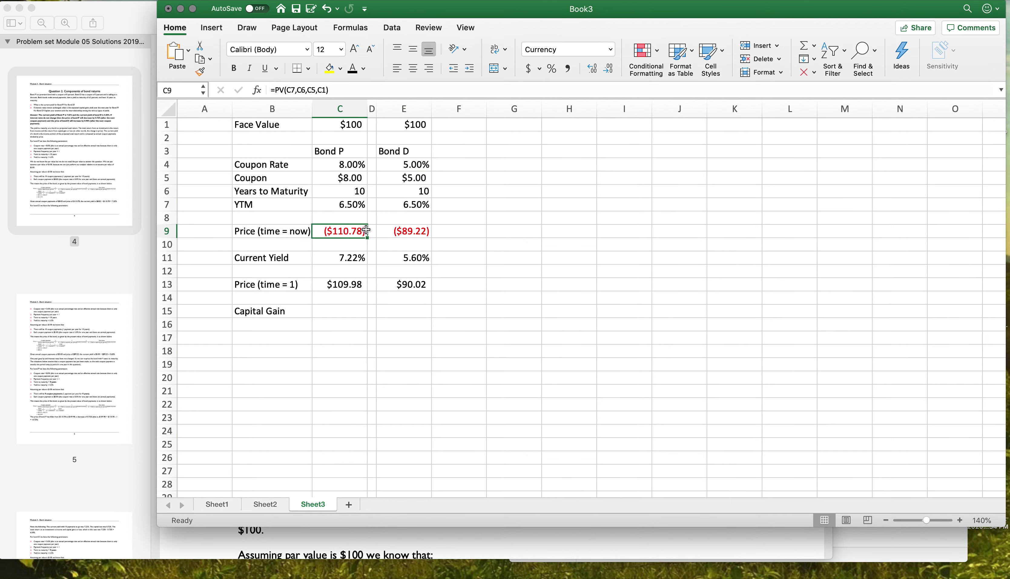
click(352, 282)
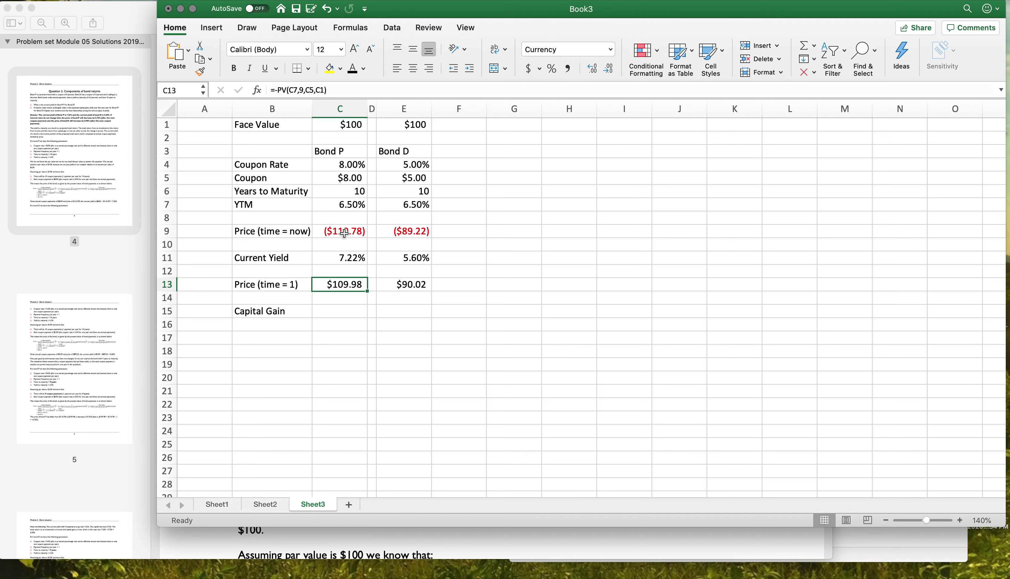
click(401, 230)
click(390, 285)
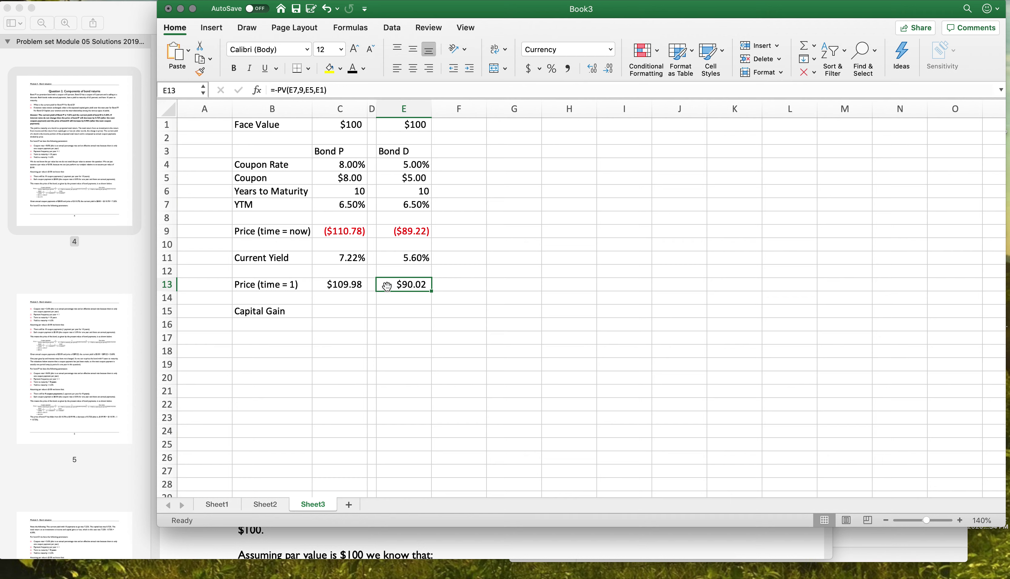
click(340, 312)
- Enter a first capital gain formula in C15 from Bond P's current and one-year prices
text(=)
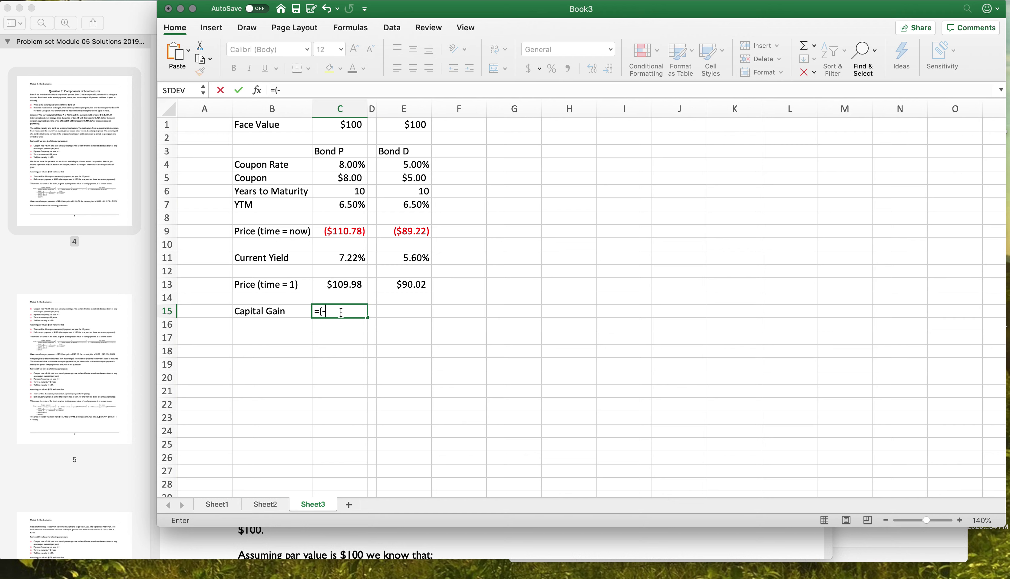
text((-)
key(Up)
key(Up)
key(Up)
key(Up)
key(Up)
key(Up)
text(-)
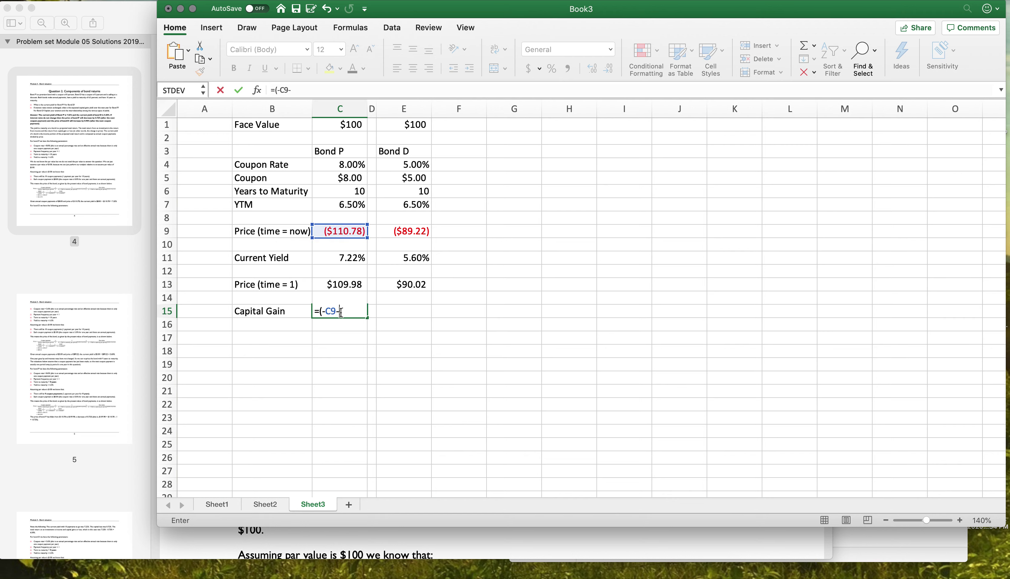
key(Up)
key(Up)
text())
key(Return)
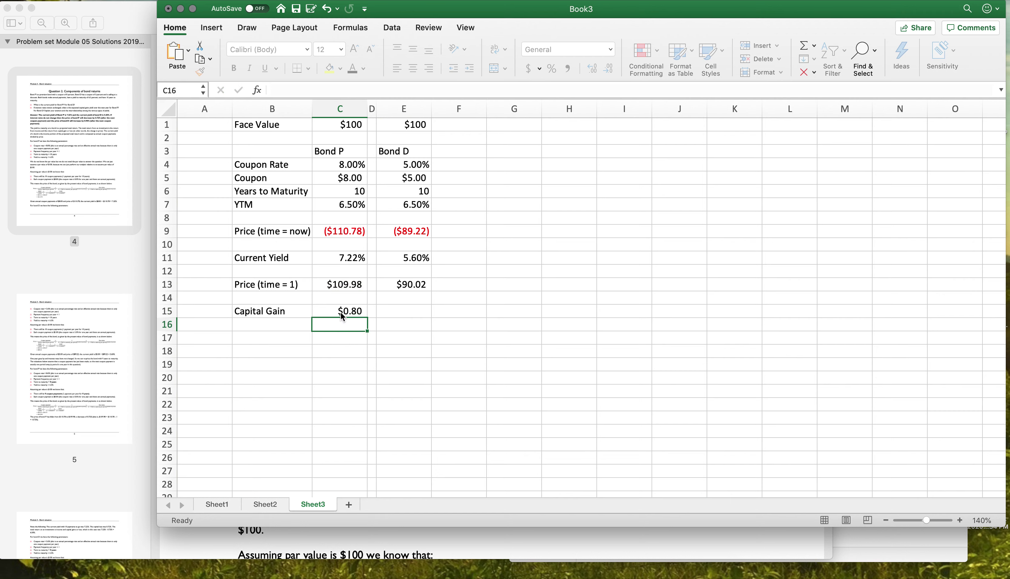
- Delete the minus sign from the C15 capital gain formula
click(343, 317)
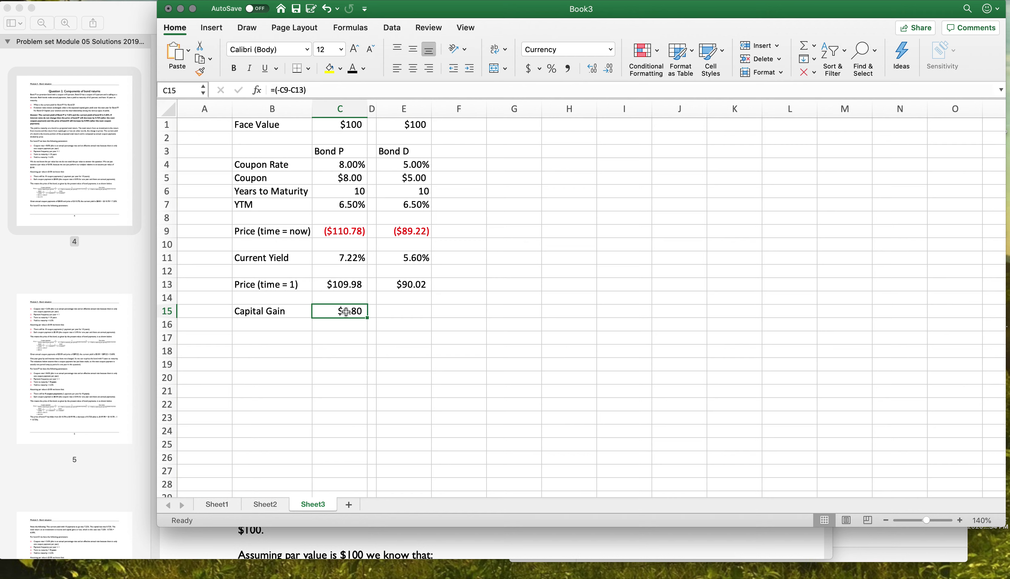
click(280, 90)
key(BackSpace)
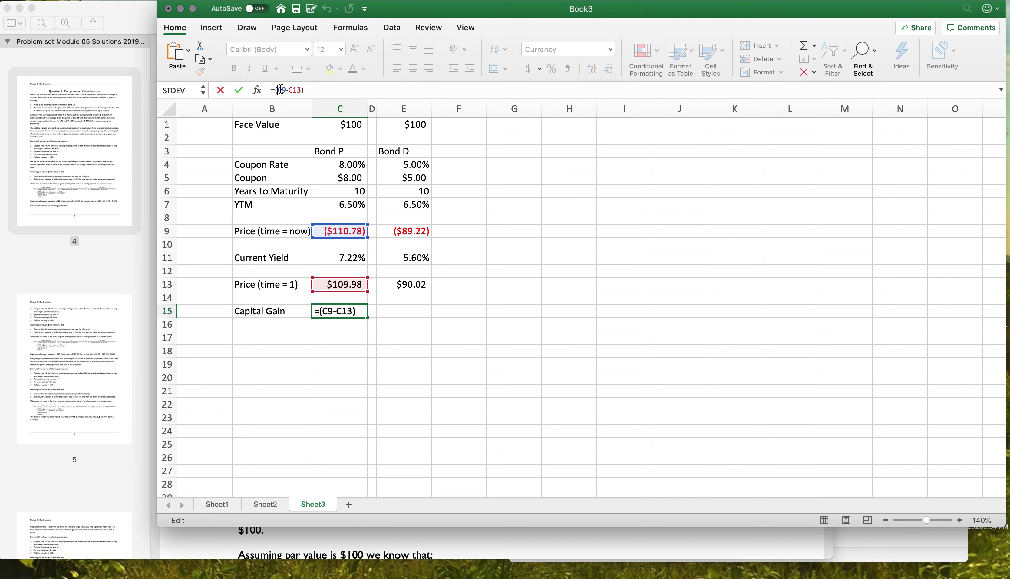
key(Return)
key(Up)
- Rebuild C15 as =(C13+C9), accepting Excel's correction, showing ($0.80)
click(311, 90)
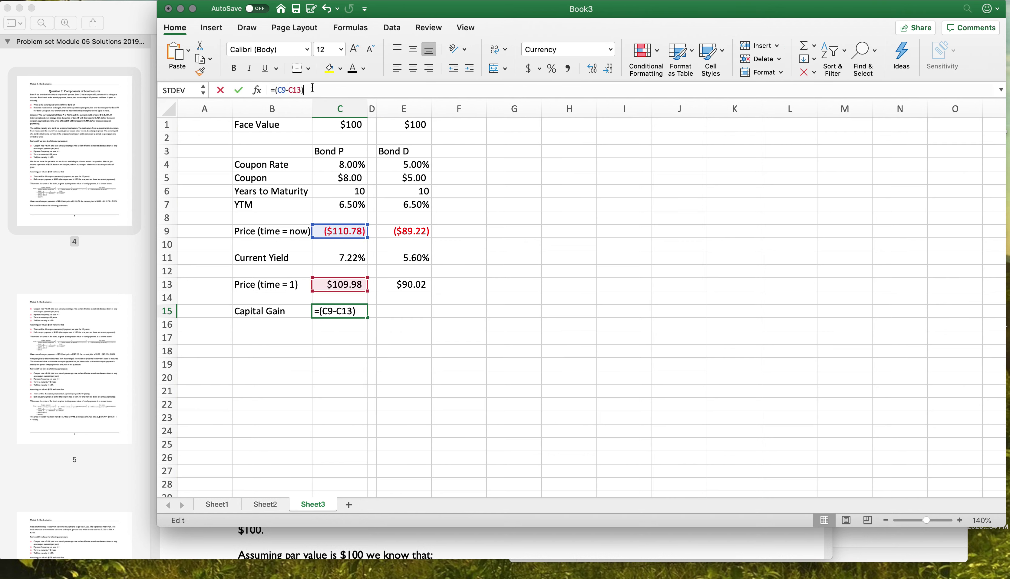
key(BackSpace)
key(BackSpace)
key(BackSpace)
key(BackSpace)
key(BackSpace)
key(BackSpace)
key(BackSpace)
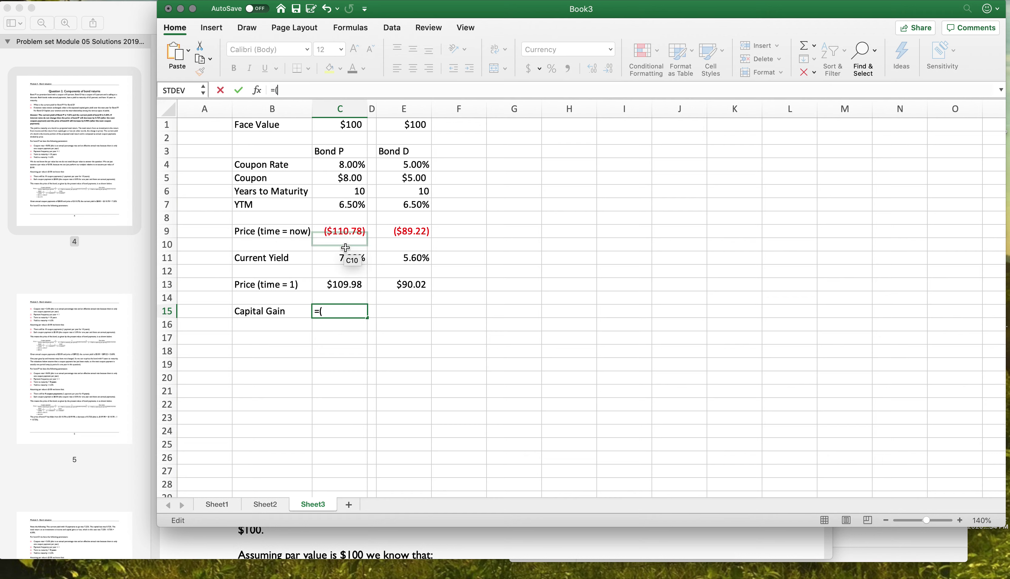
click(350, 285)
text(-)
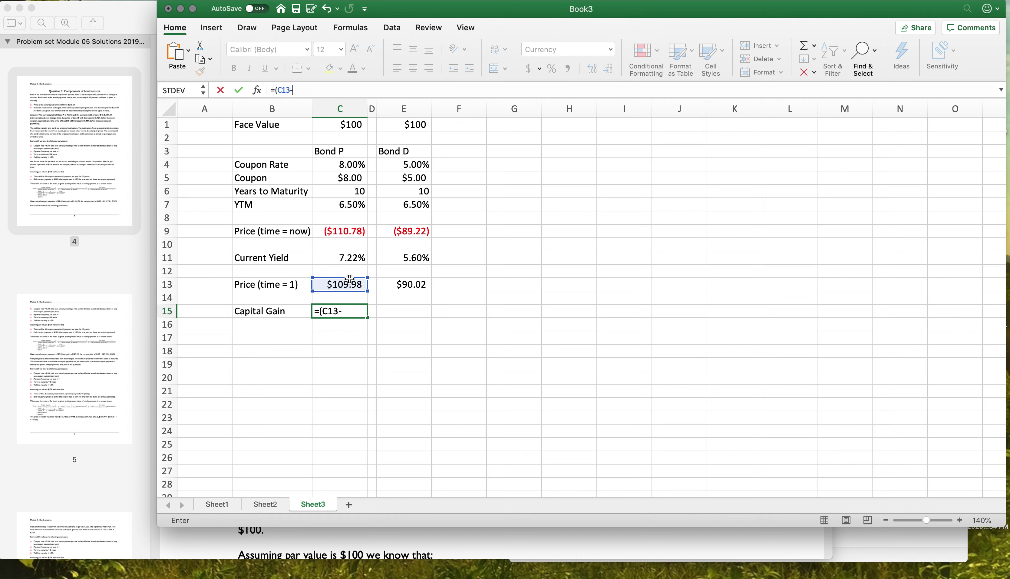
click(345, 231)
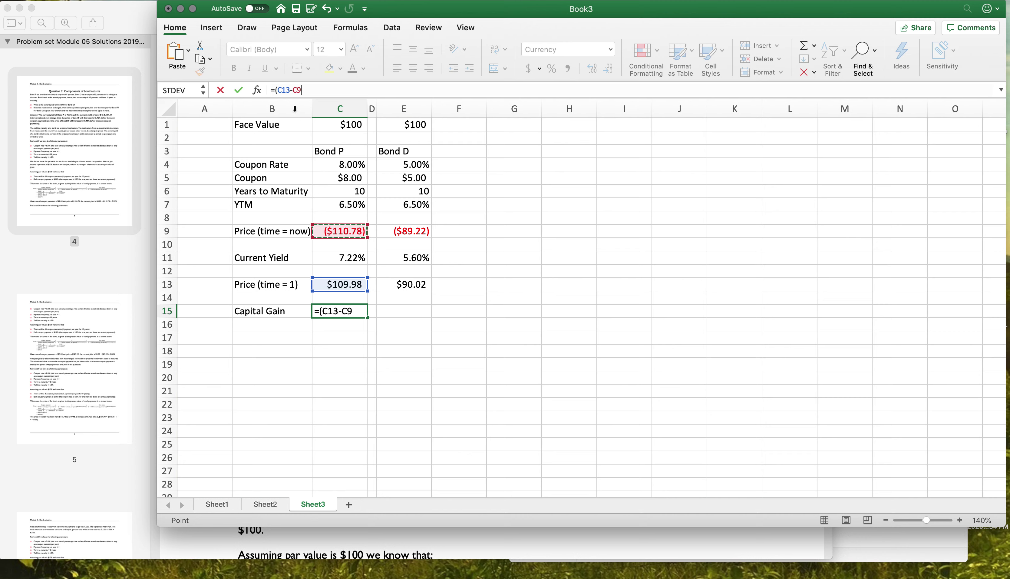
click(293, 90)
key(BackSpace)
text(+)
key(Return)
key(Return)
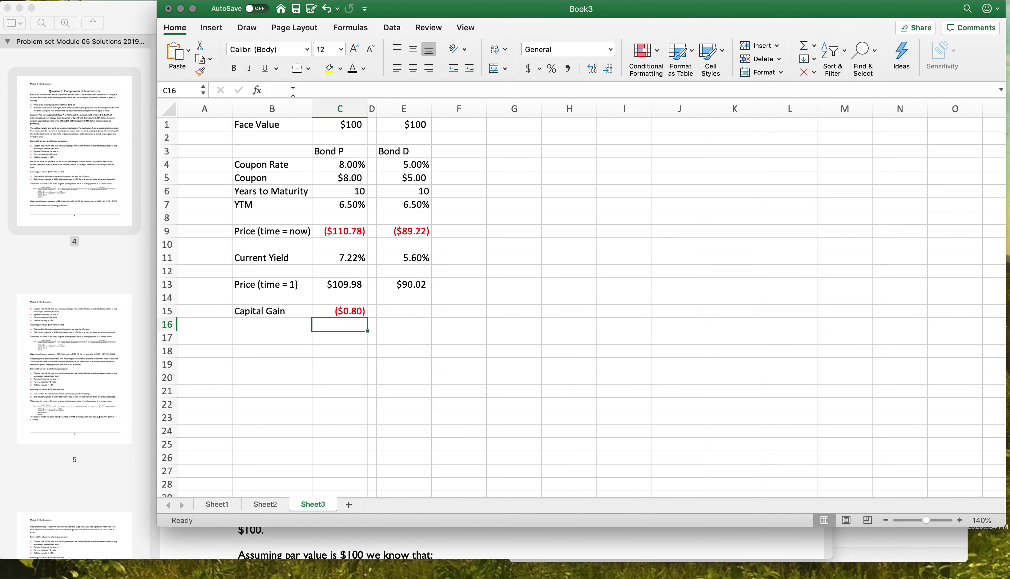
key(Up)
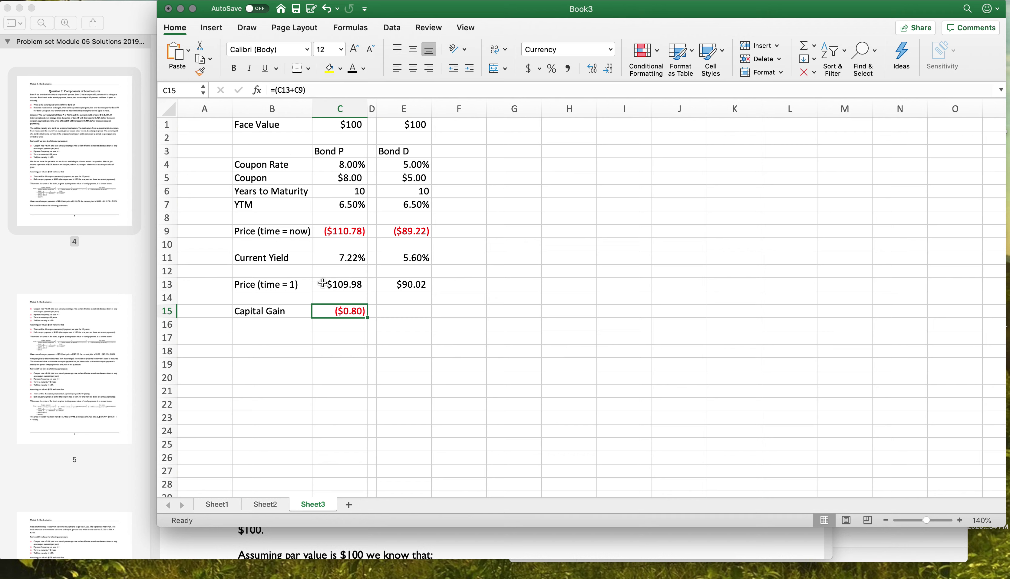
- Divide C15's capital gain by the current price: =(C13+C9)/C9
double_click(326, 315)
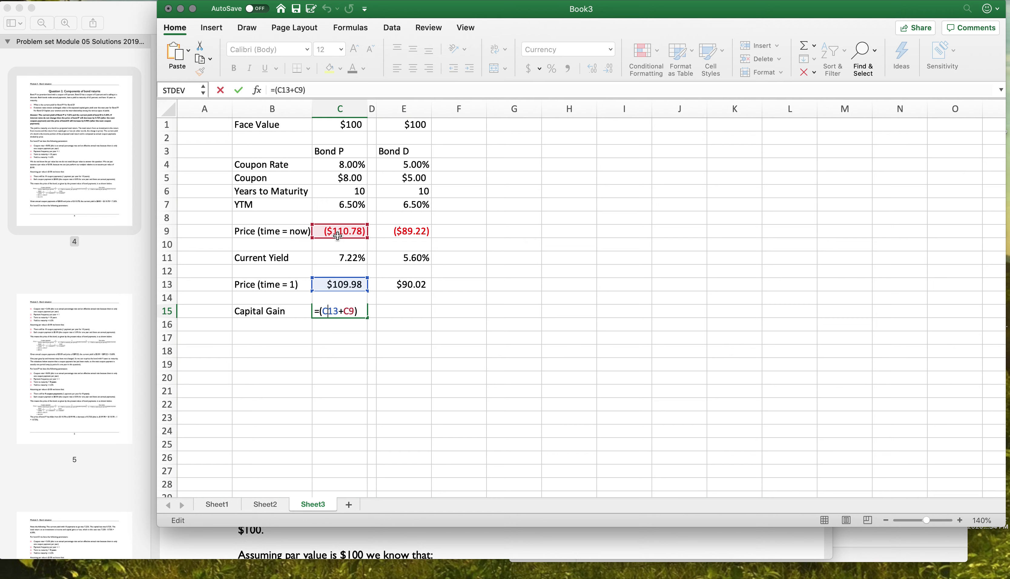
click(362, 311)
click(340, 232)
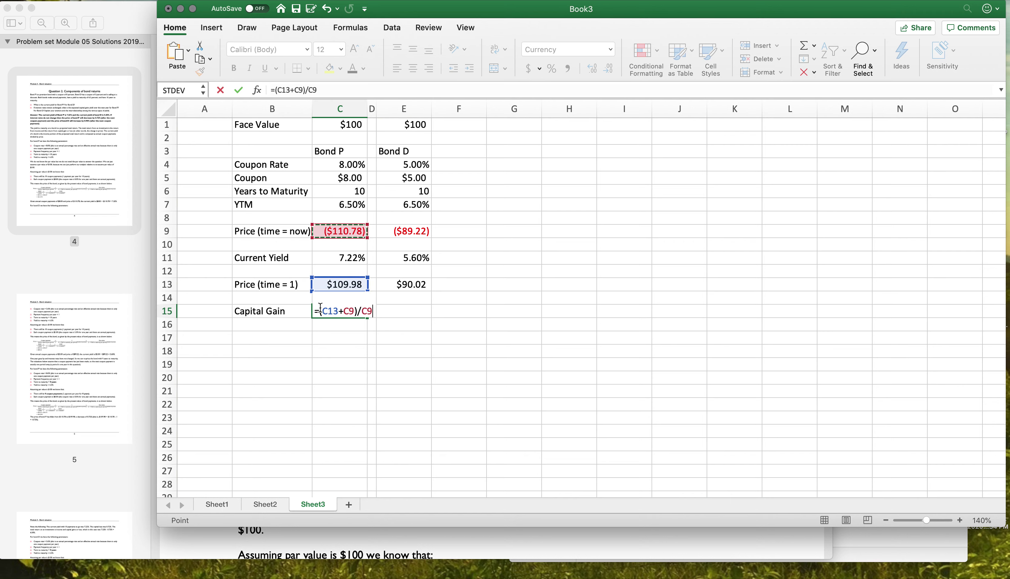
click(362, 312)
text(-)
key(BackSpace)
key(Return)
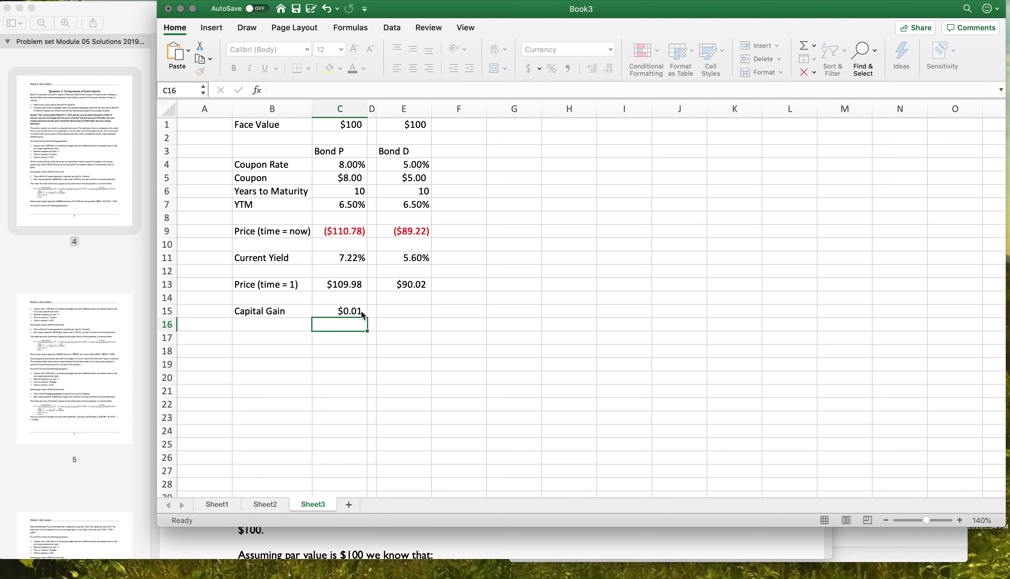
- Format C15 as a percentage with three decimals (0.721%), checking the solution's 0.72%
click(361, 310)
click(552, 69)
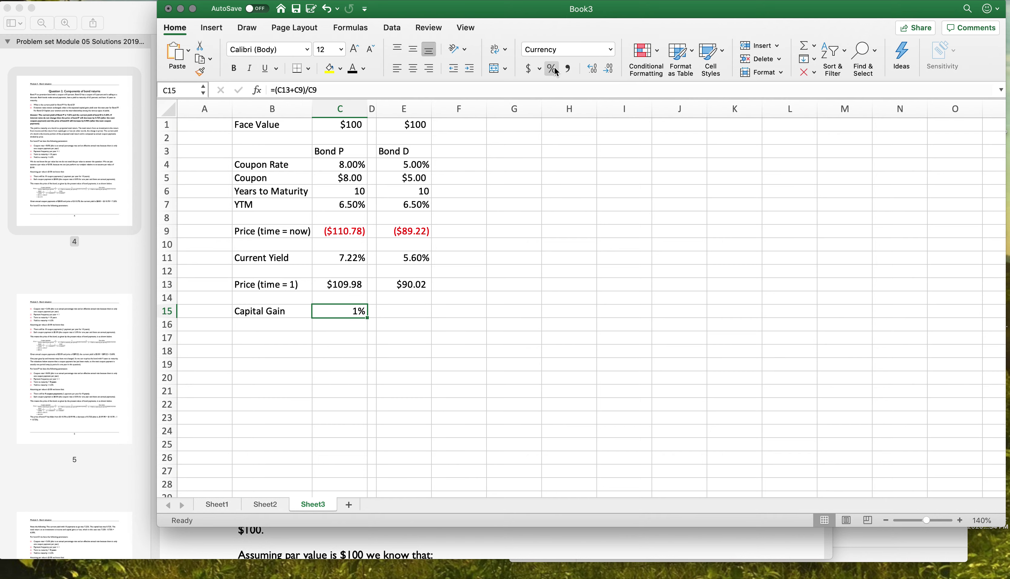
click(591, 68)
click(592, 68)
click(591, 68)
click(140, 271)
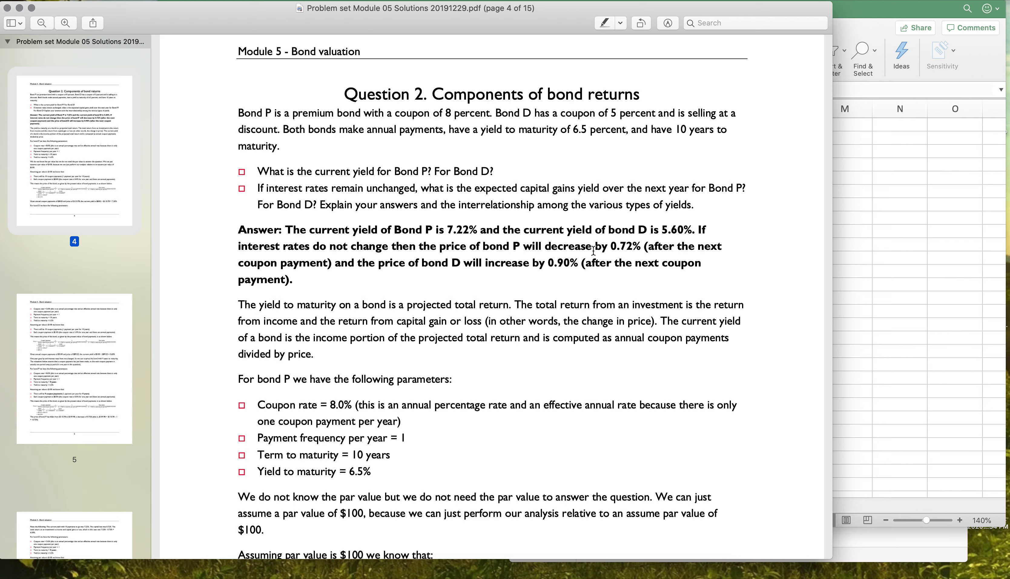
drag(580, 247, 664, 247)
click(858, 290)
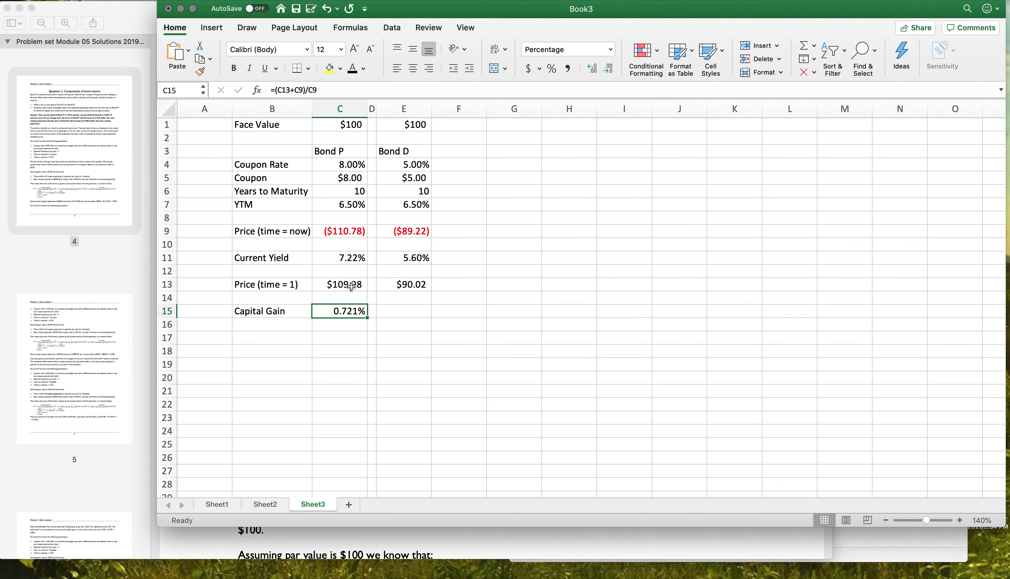
- Change C15 to =(C13+C9)/-C9 so Bond P's capital gain reads -0.721%
double_click(330, 312)
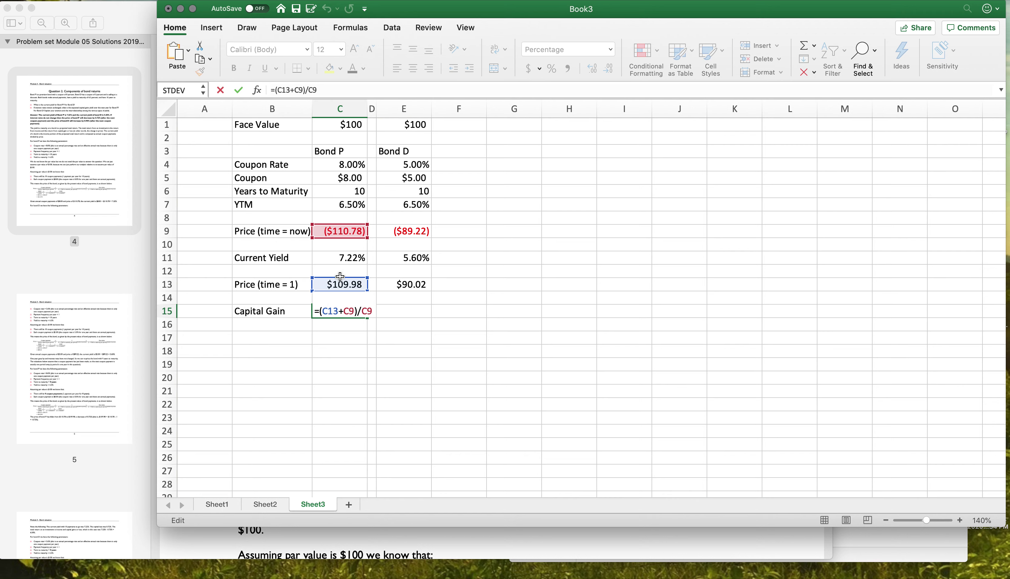
key(Return)
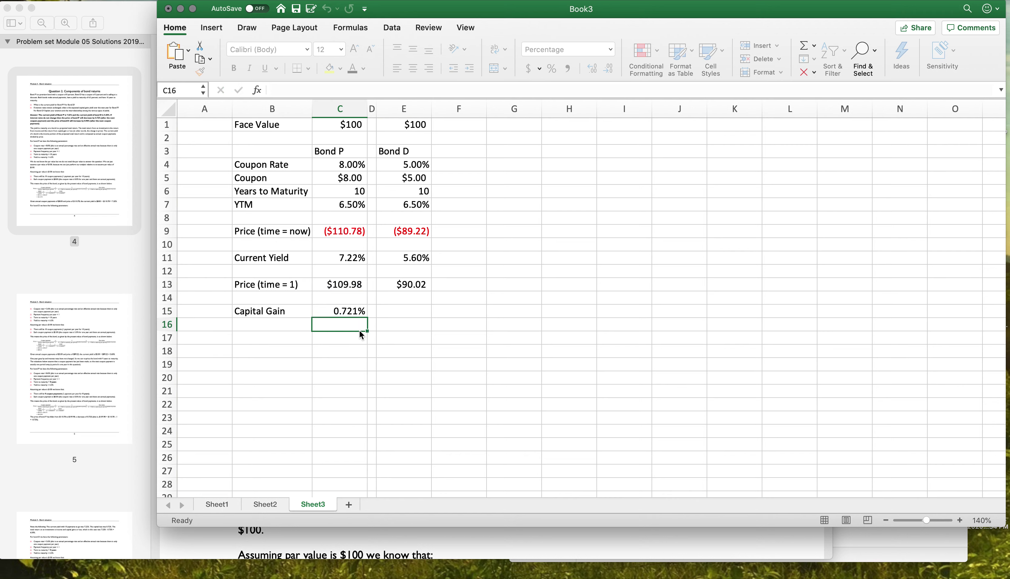
key(Up)
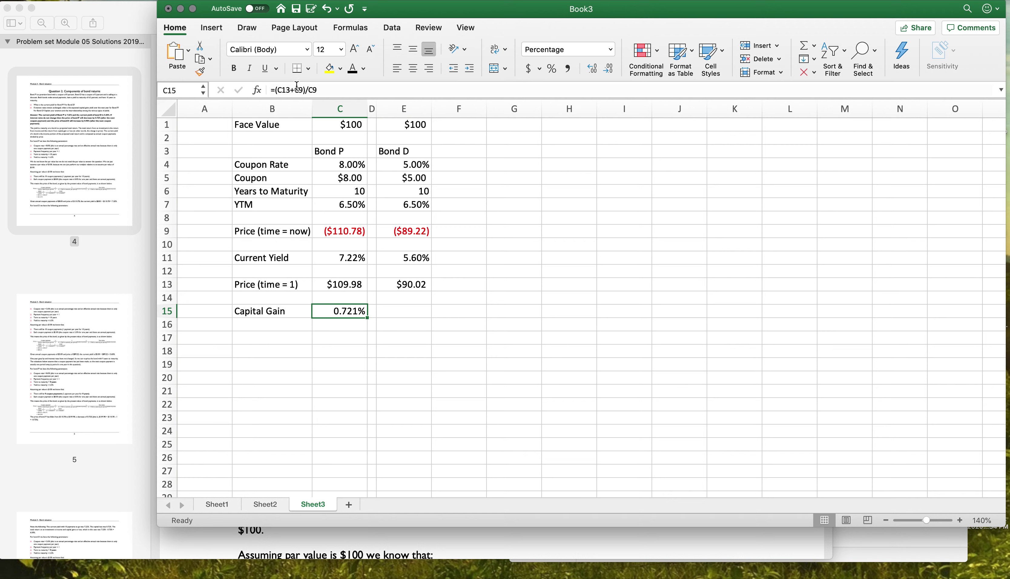
click(309, 90)
text(-)
key(Return)
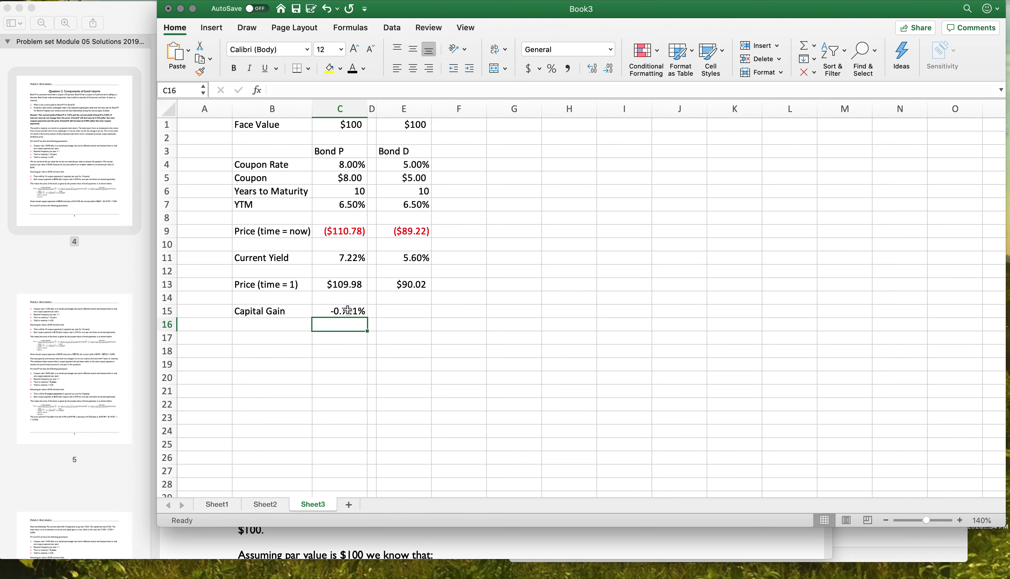
click(354, 316)
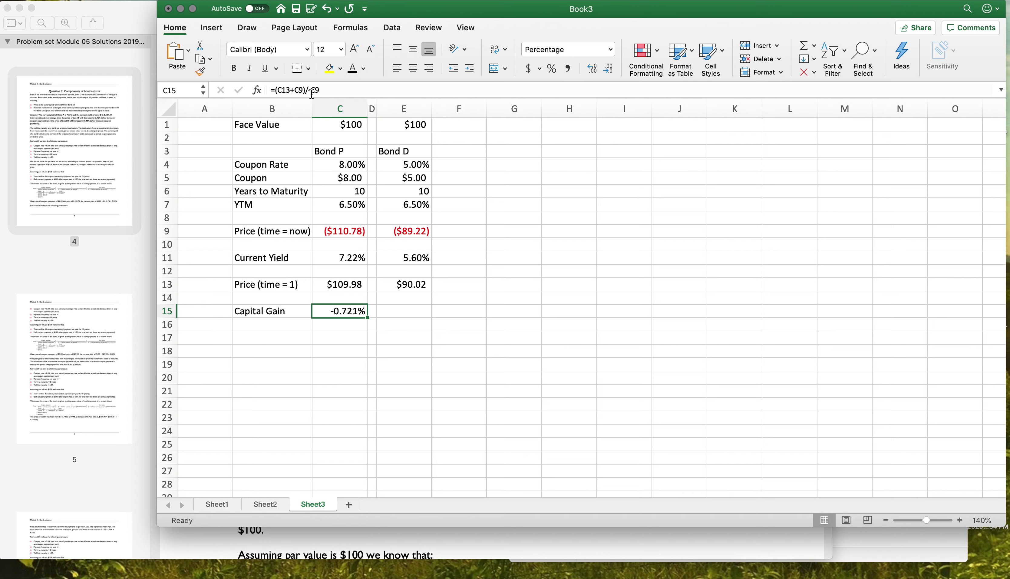
- Try a test calculation =-5/100 in an empty cell, then clear it
click(341, 347)
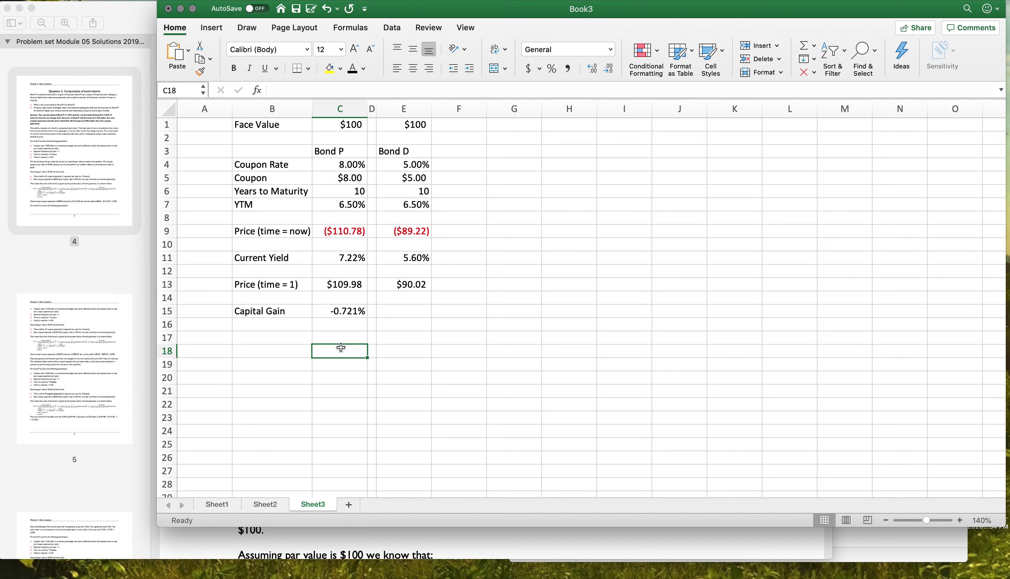
text(-5/1)
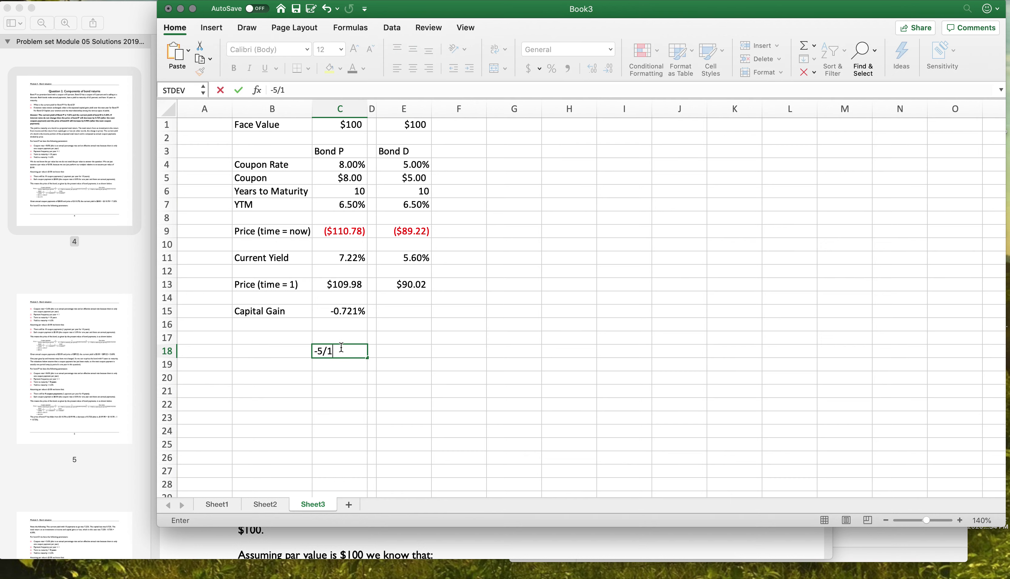
text(00)
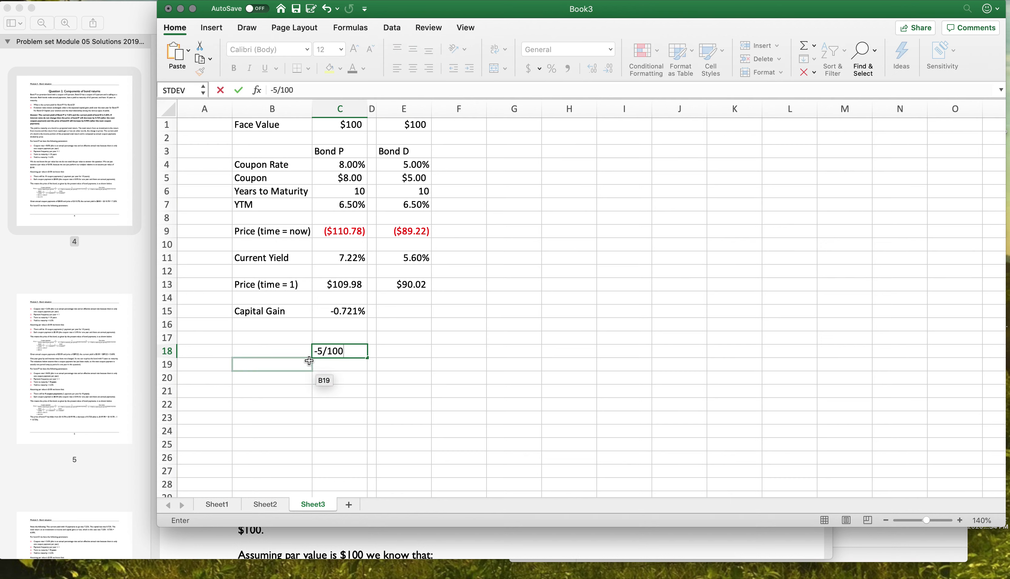
click(273, 89)
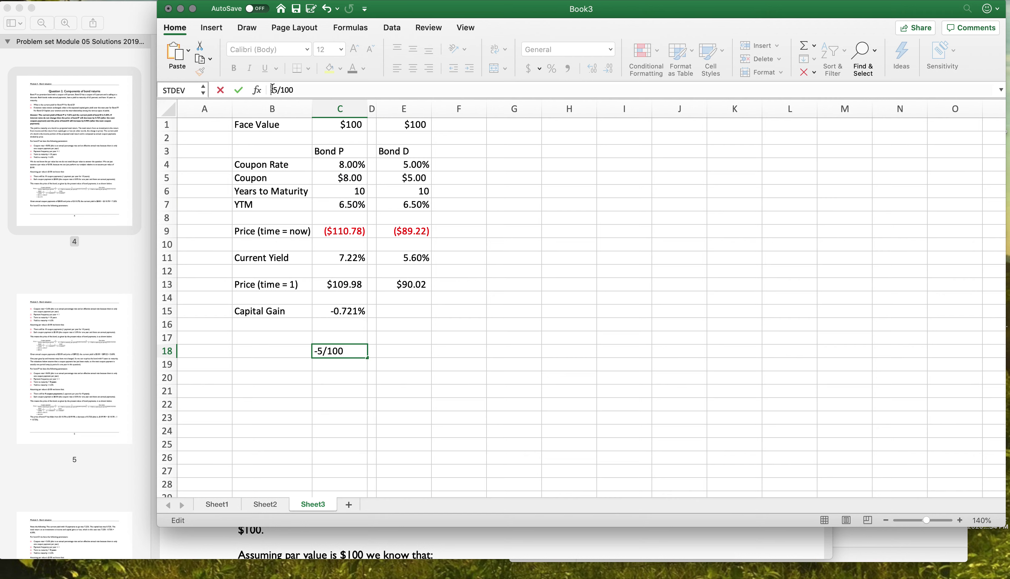
text(=)
key(Return)
key(Up)
key(Delete)
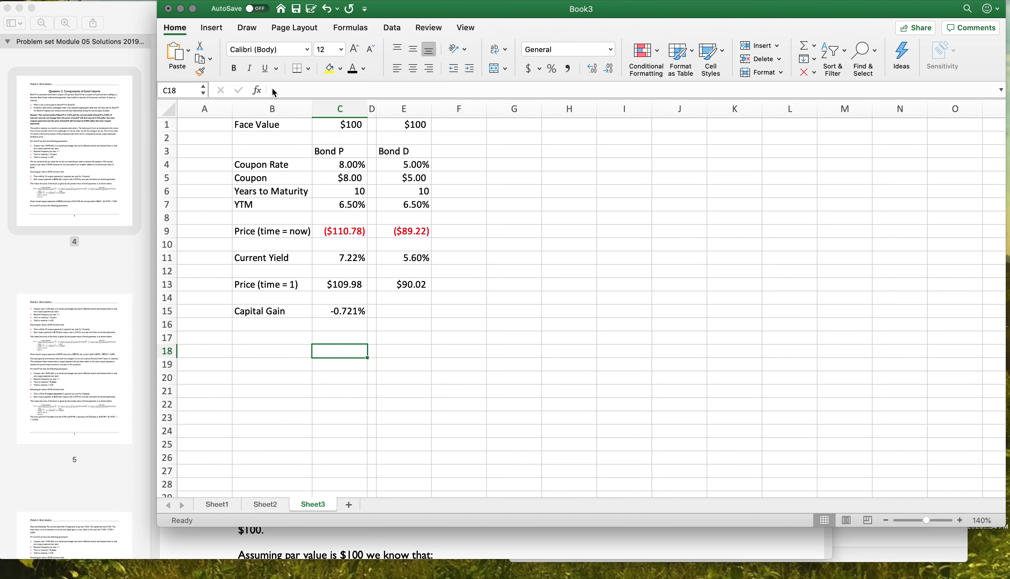
key(Up)
key(Up)
key(Up)
- Copy the capital gain formula from C15 to E15, giving Bond D 0.896%
double_click(285, 88)
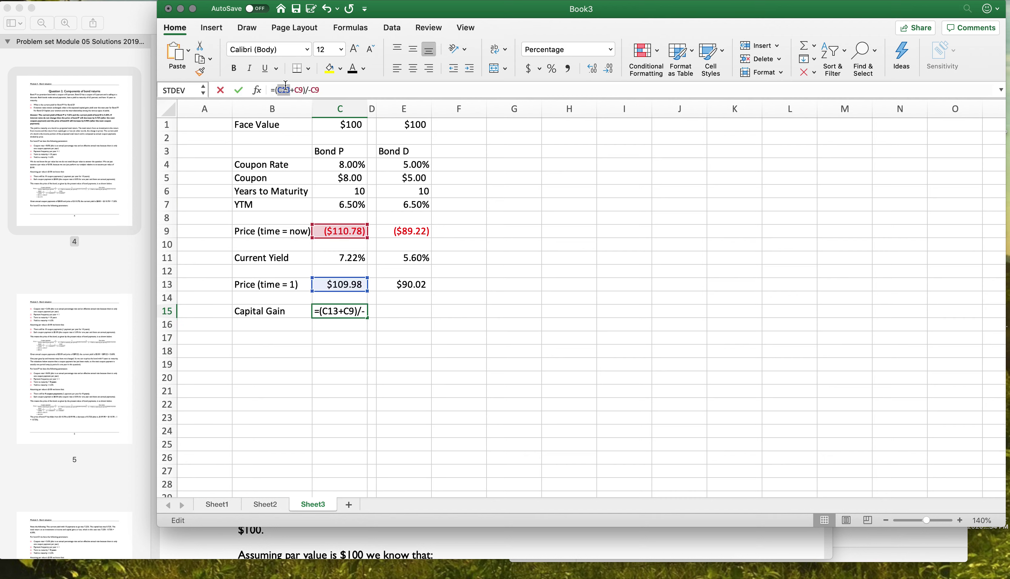
click(305, 90)
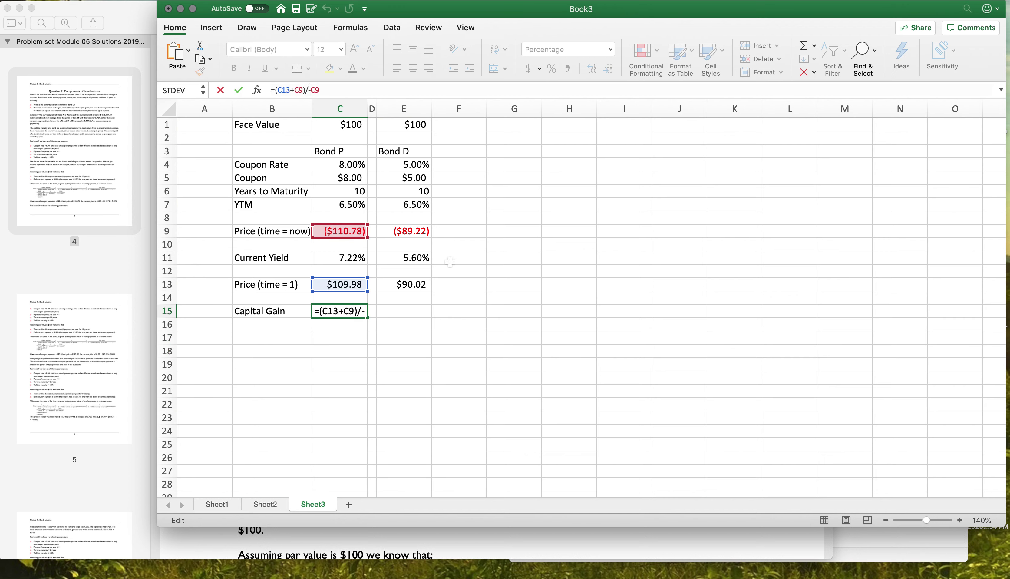
key(Return)
key(Up)
key(super+c)
click(401, 312)
key(super+v)
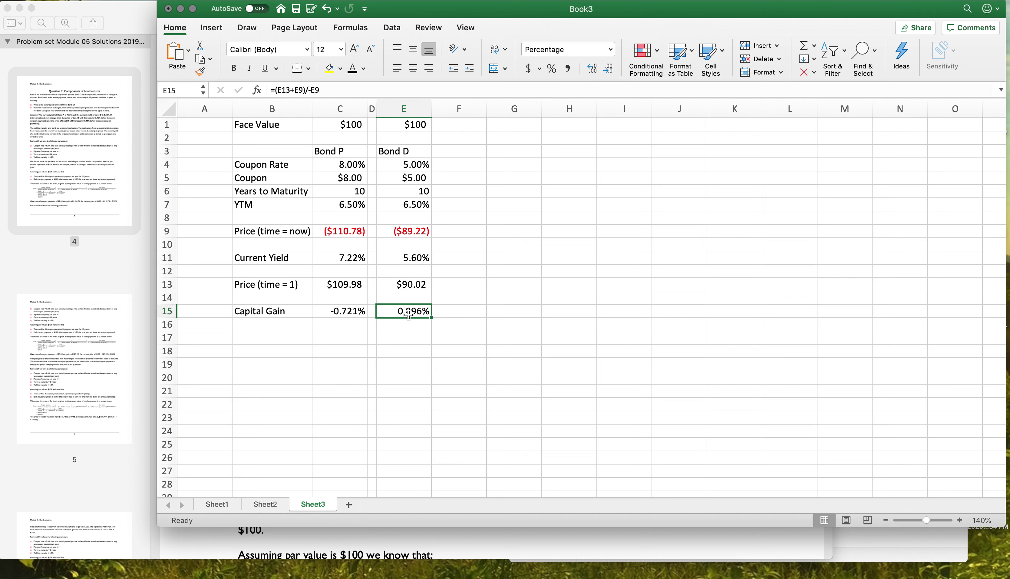
click(385, 232)
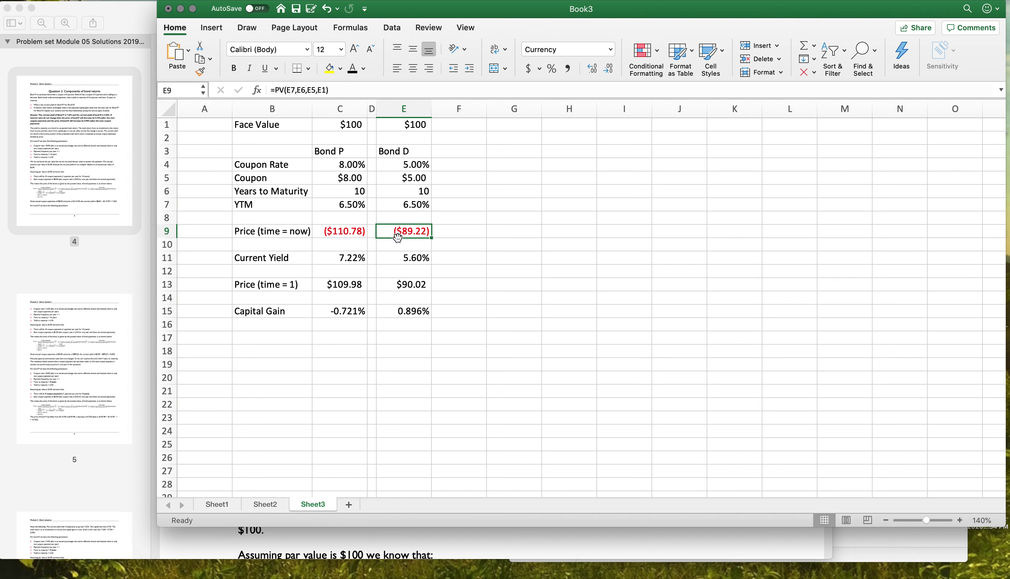
click(389, 284)
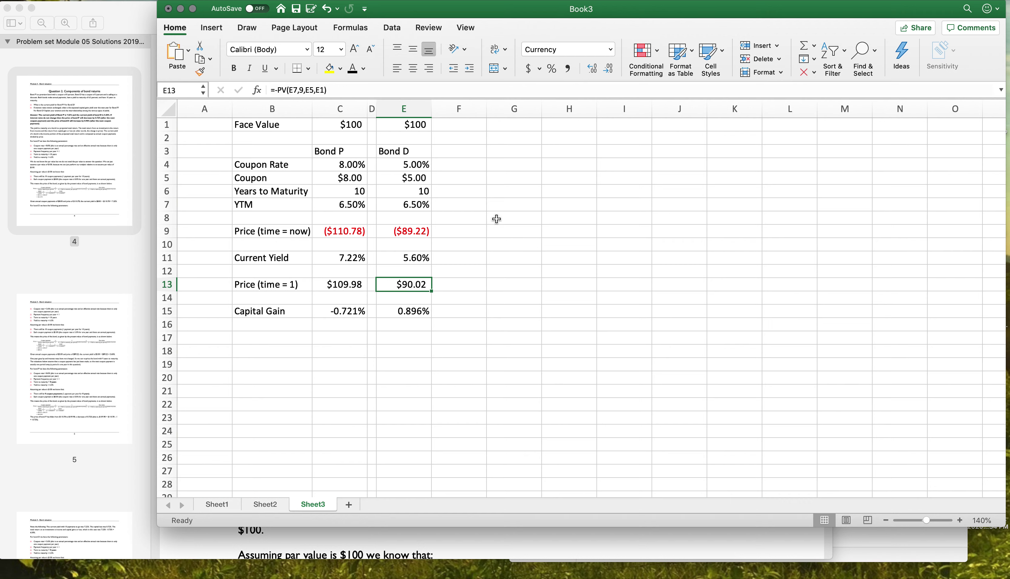
click(321, 313)
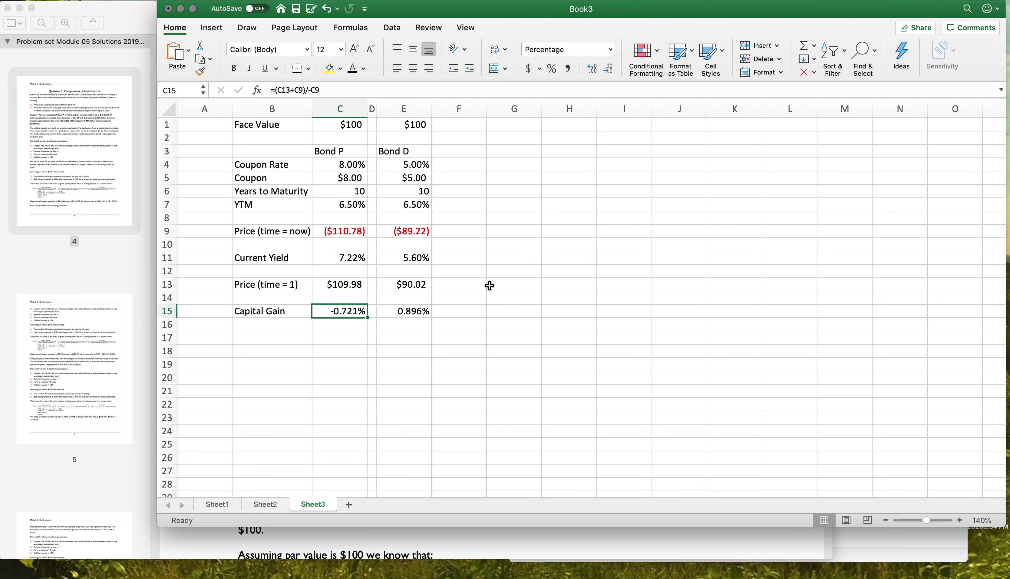
click(119, 273)
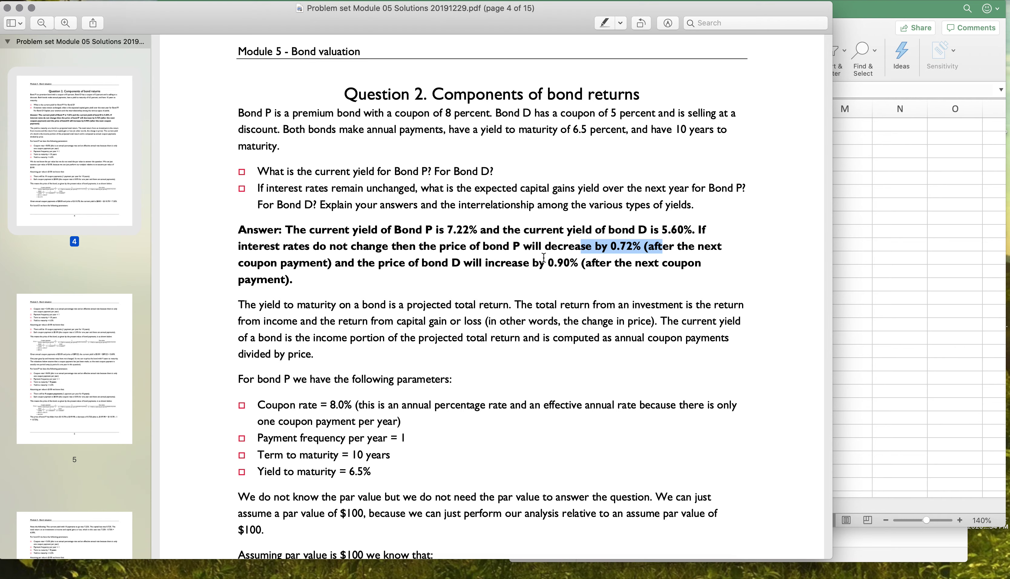
drag(541, 261, 601, 262)
click(843, 297)
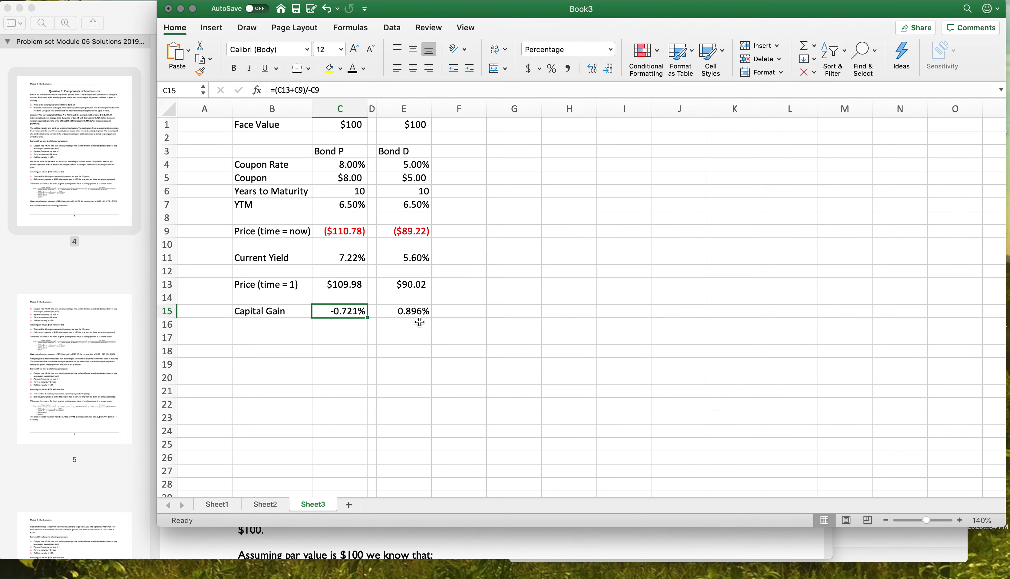